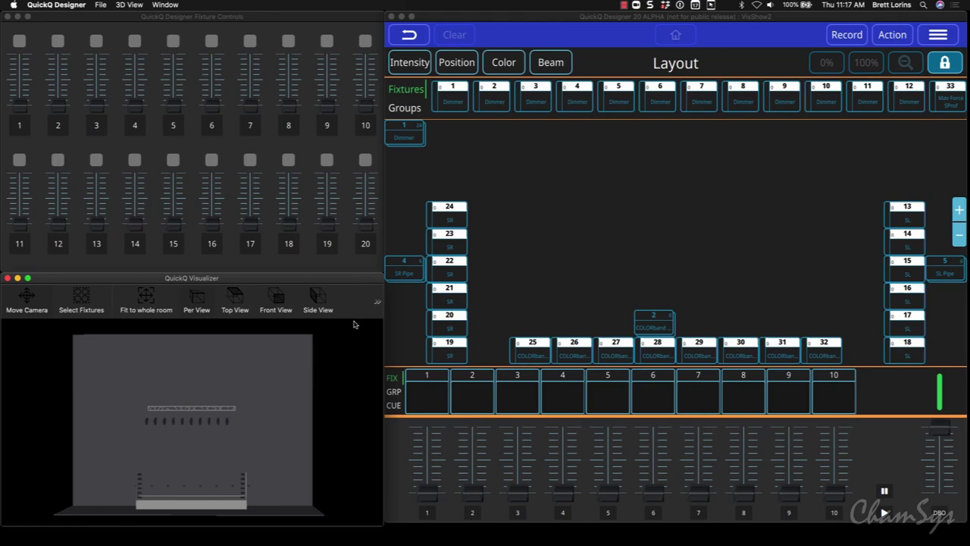
Step: Resize the Visualizer window so the 3D stage view fills nearly the whole screen
drag(381, 278, 955, 18)
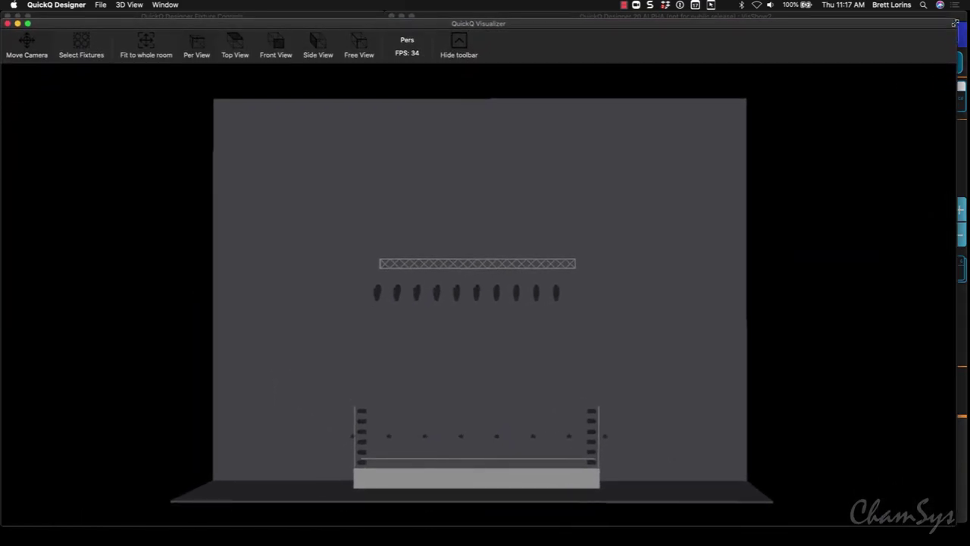
click(165, 6)
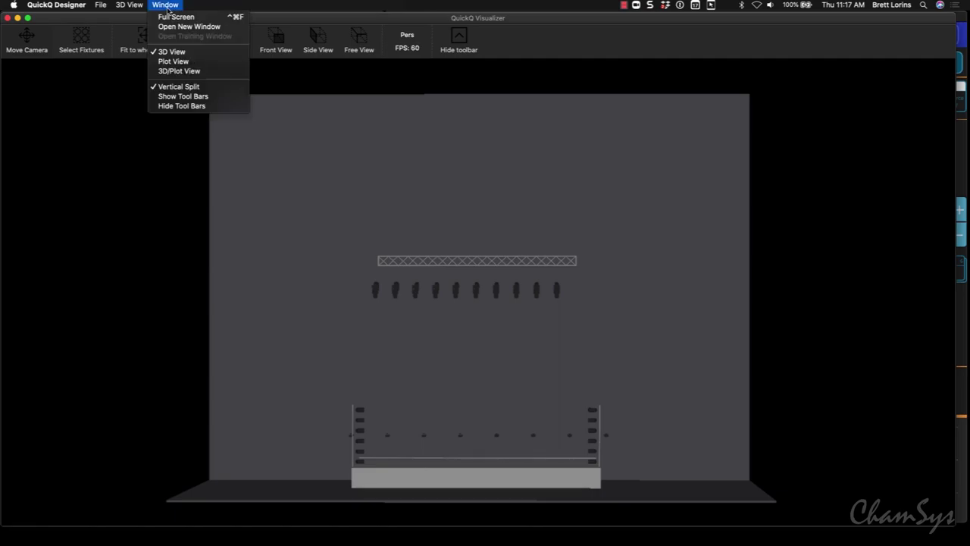
click(173, 71)
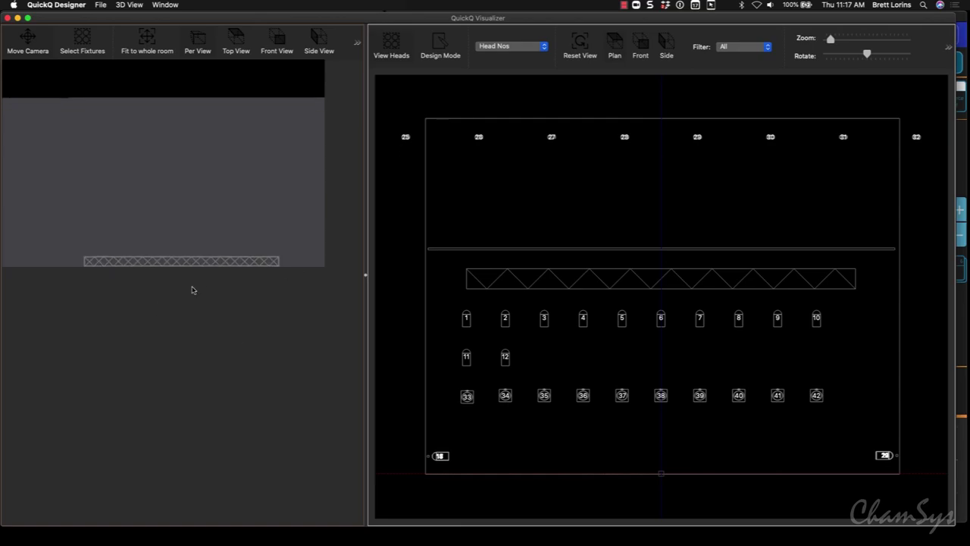
drag(365, 275, 441, 275)
click(598, 301)
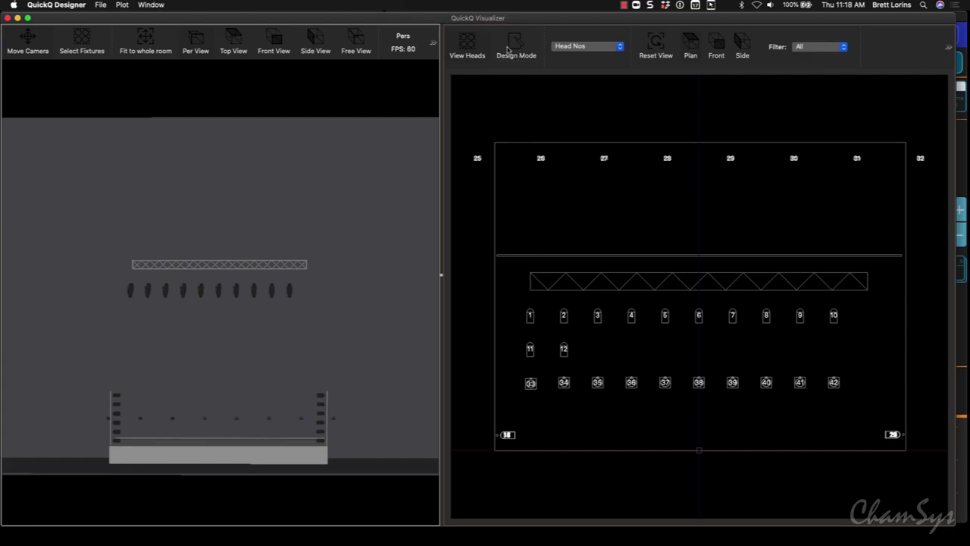
click(515, 50)
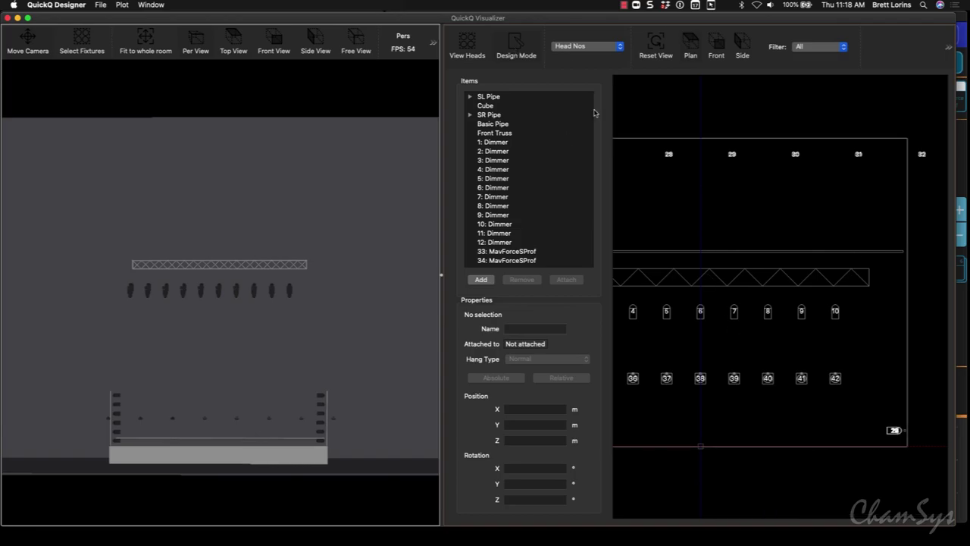
click(469, 46)
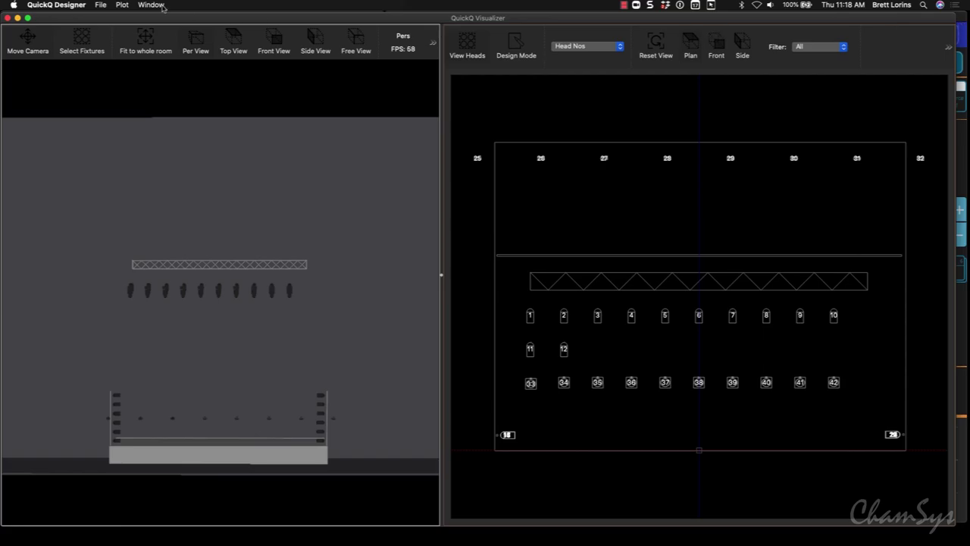
click(160, 7)
Step: Return to the single 3D view, shrink it, and open a second visualizer window
click(159, 52)
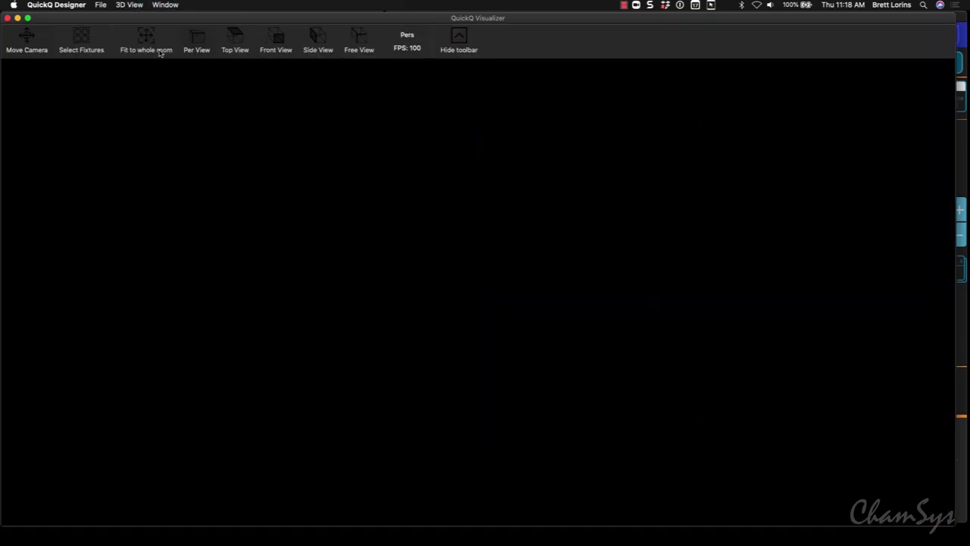
click(957, 15)
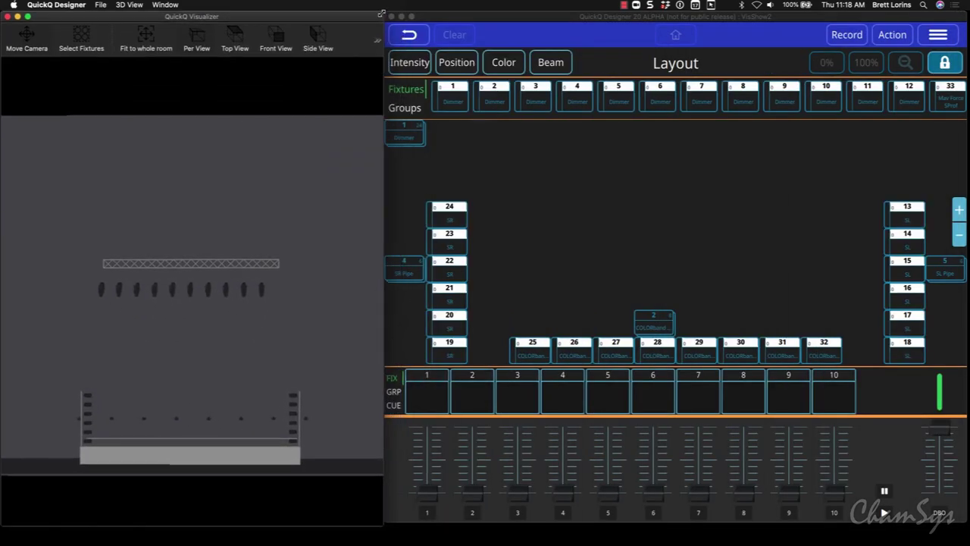
click(168, 4)
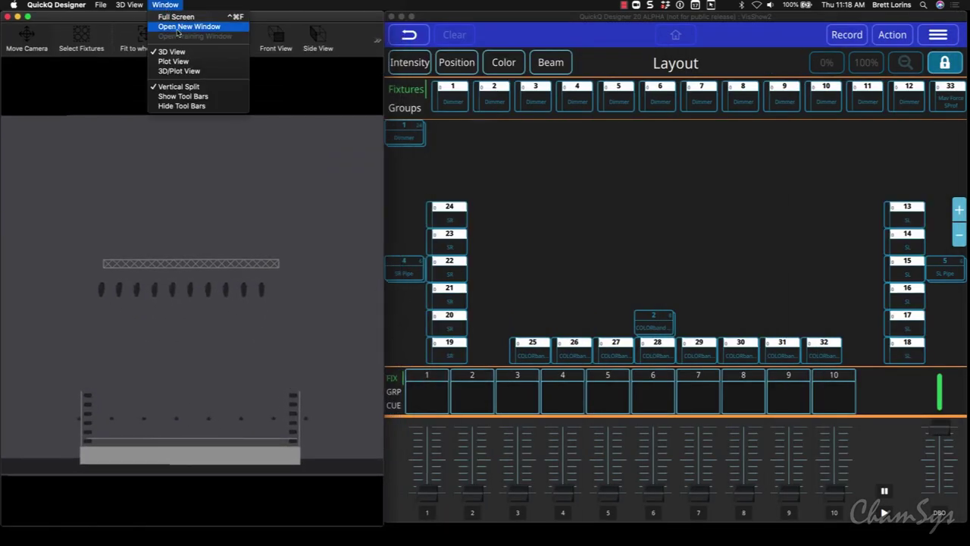
click(188, 28)
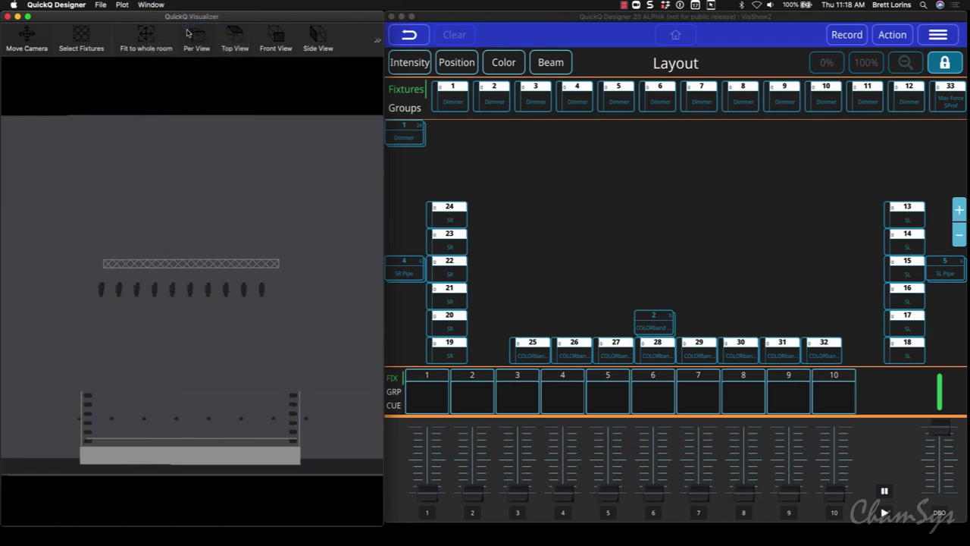
Step: Move the new plot window up and right and enlarge it so the head plan fills it
drag(420, 264, 573, 219)
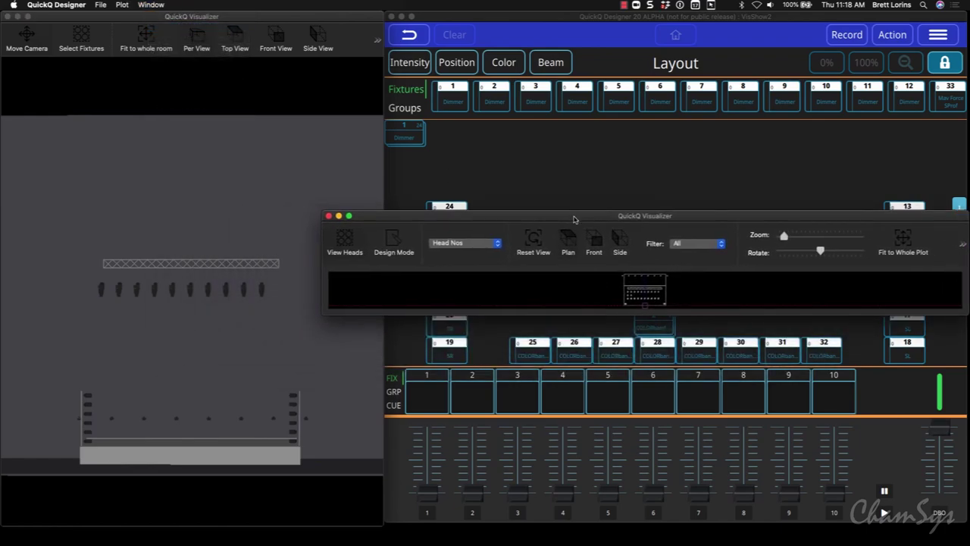
drag(322, 314, 380, 523)
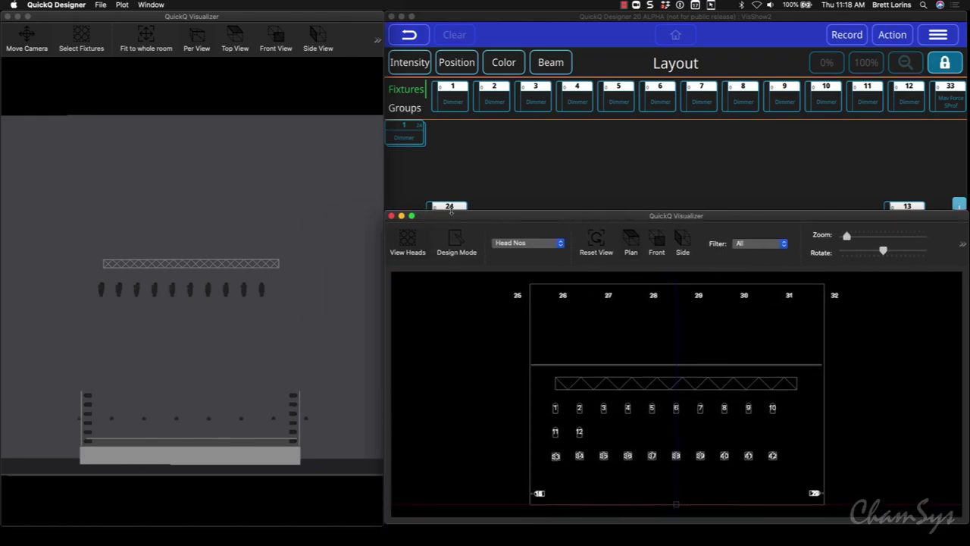
drag(455, 201, 466, 48)
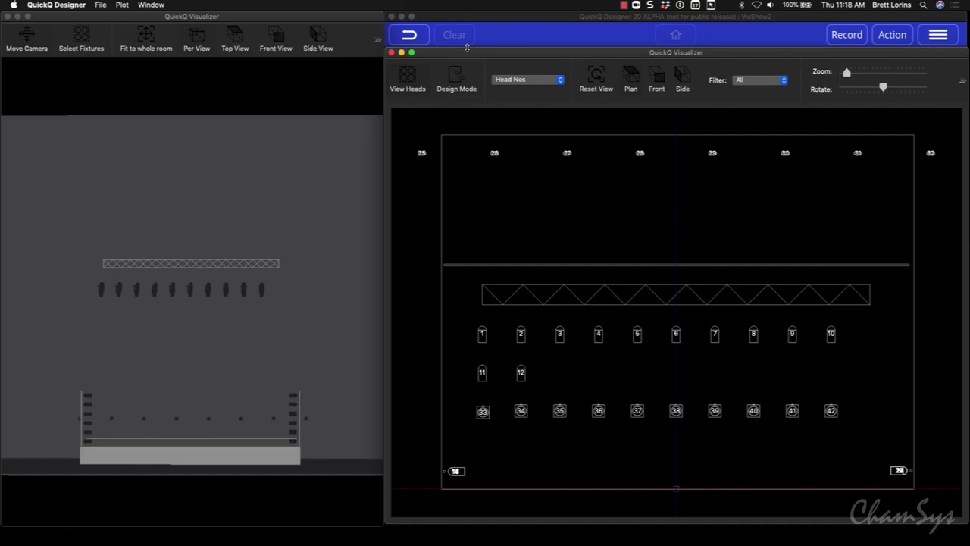
Step: Turn on Design Mode in the plot window and orbit the 3D view to an angled perspective
click(367, 21)
mouse_move(367, 25)
mouse_down()
mouse_move(369, 49)
mouse_move(368, 27)
mouse_up()
scroll(231, 299, down, 3)
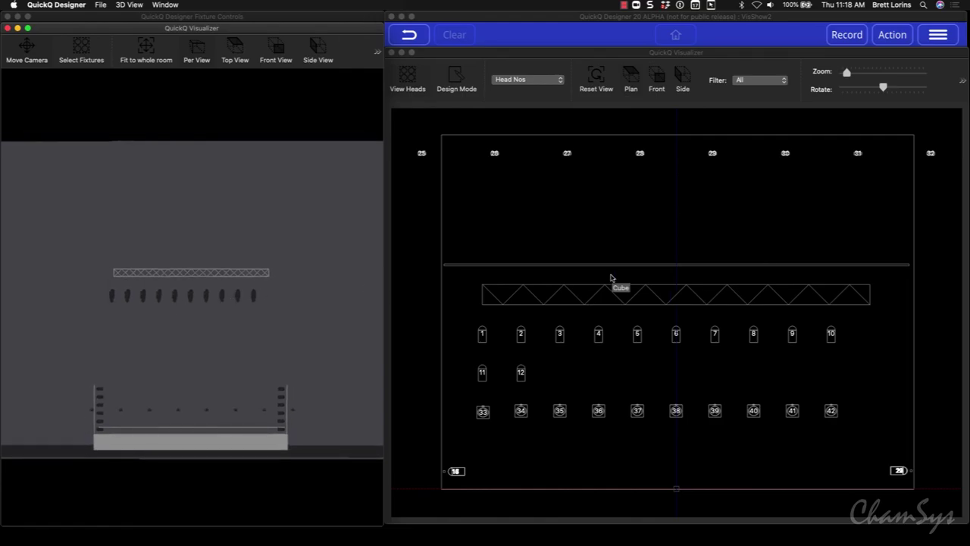
click(454, 82)
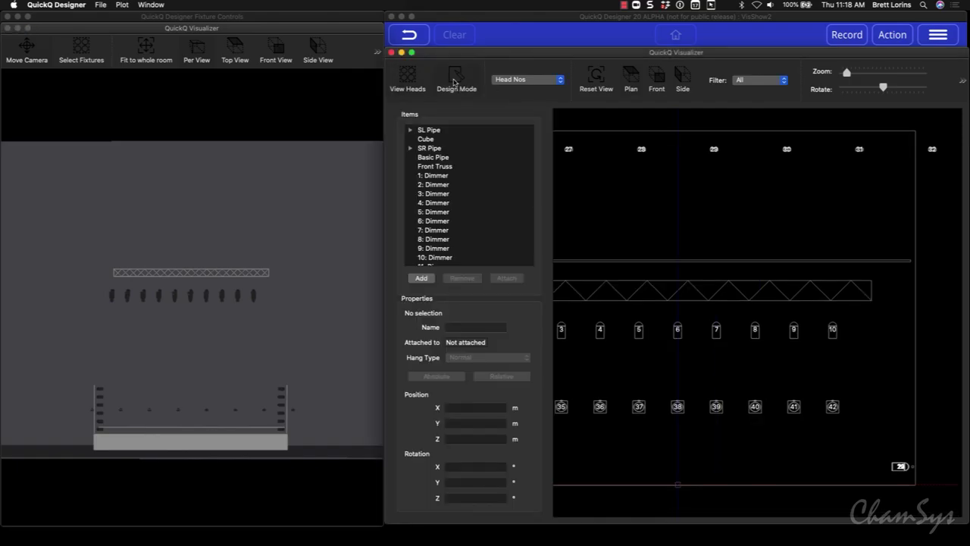
drag(182, 275, 191, 358)
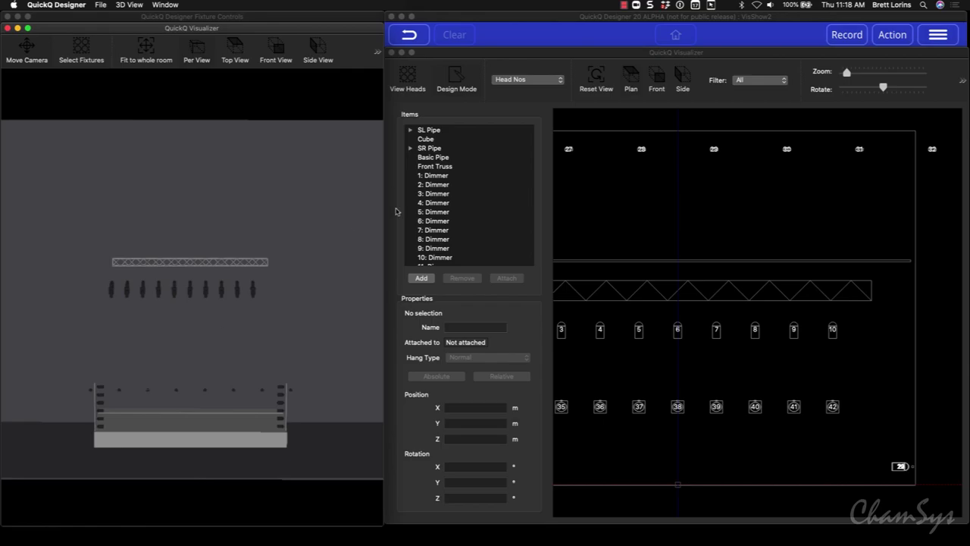
drag(264, 271, 264, 299)
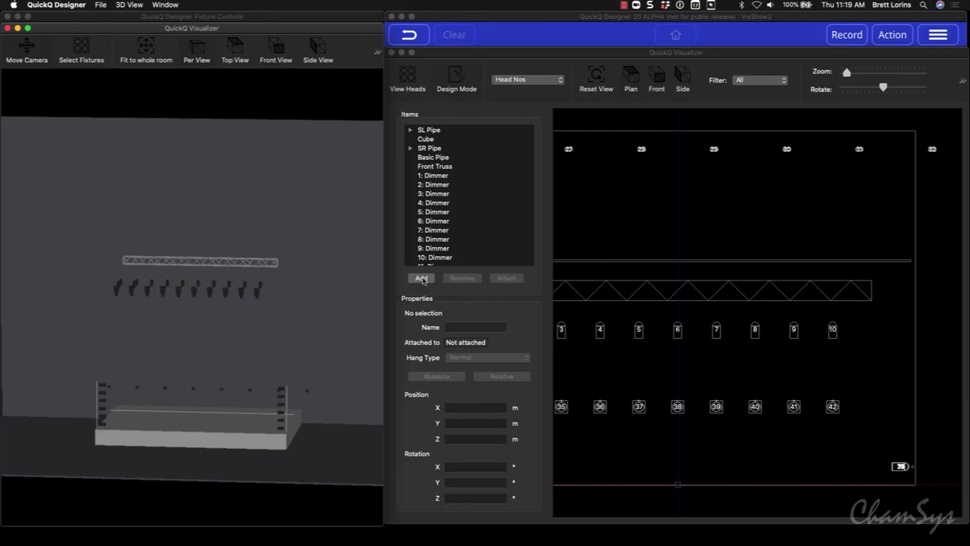
Step: Add a new scene object set to Truss / Straight Truss with length 3.65 m
click(421, 279)
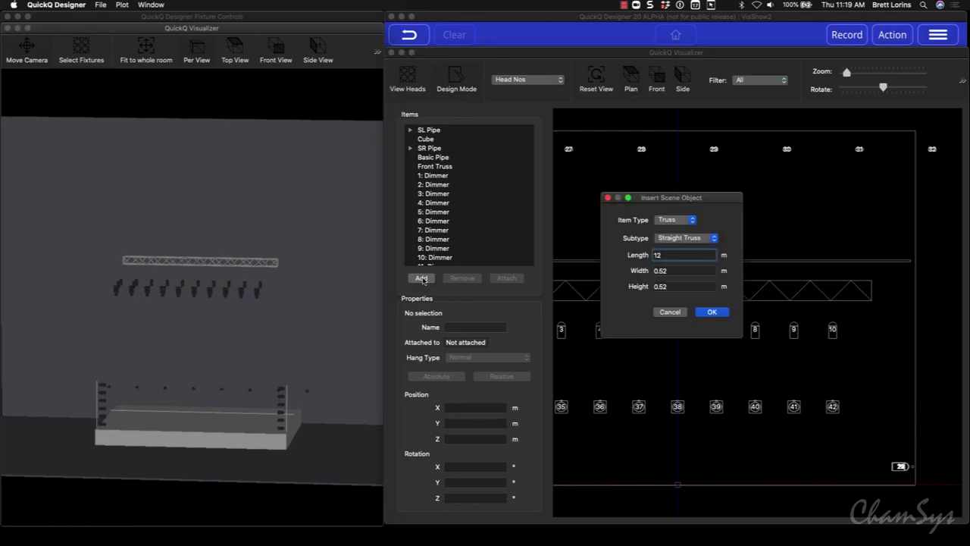
drag(723, 202, 666, 180)
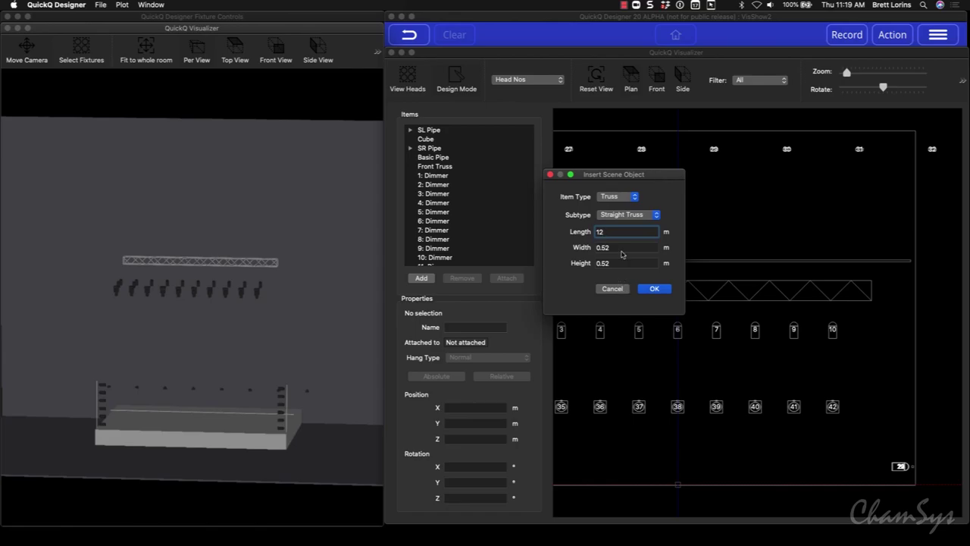
click(637, 199)
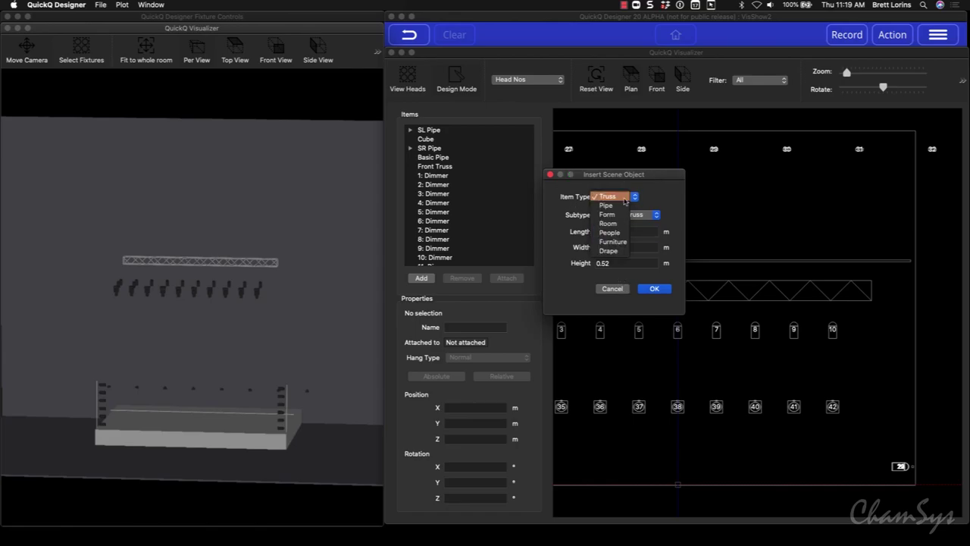
click(613, 242)
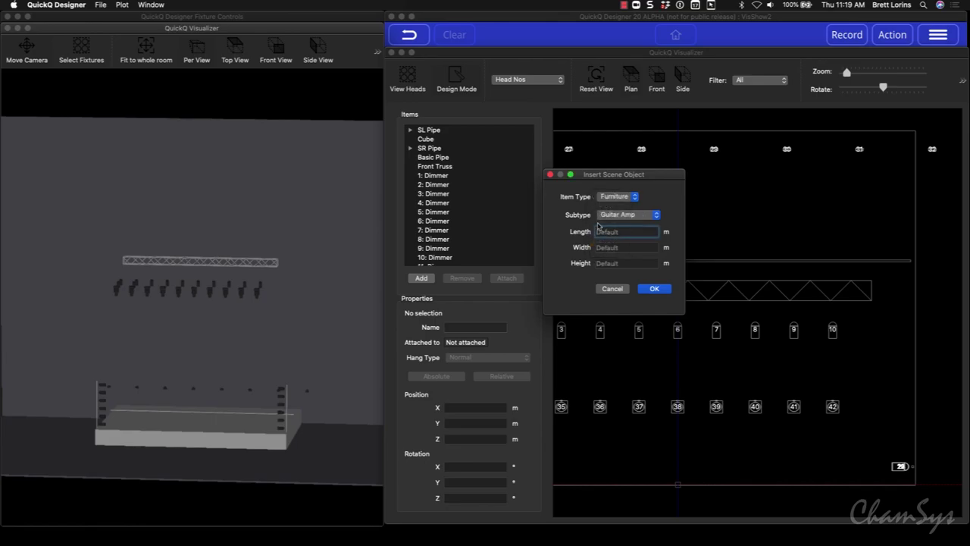
click(653, 215)
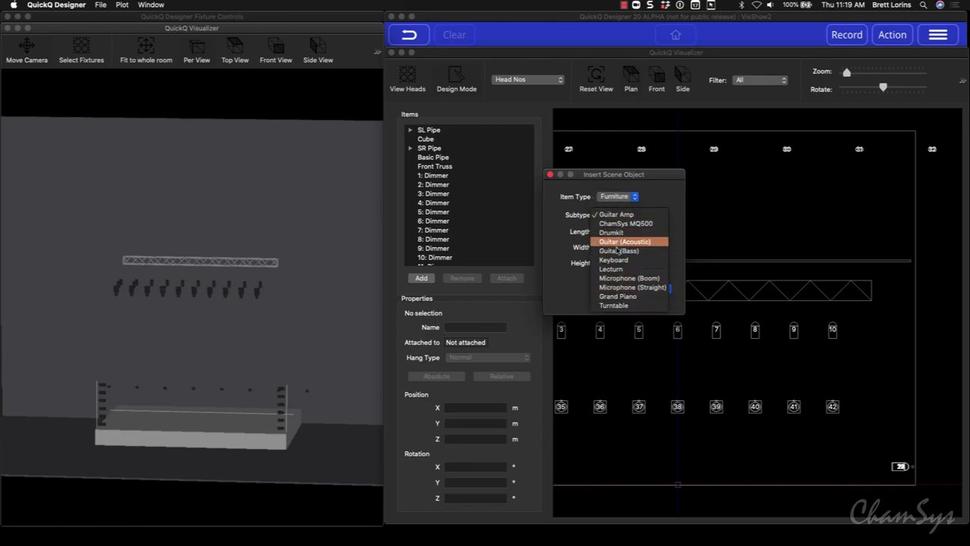
click(626, 215)
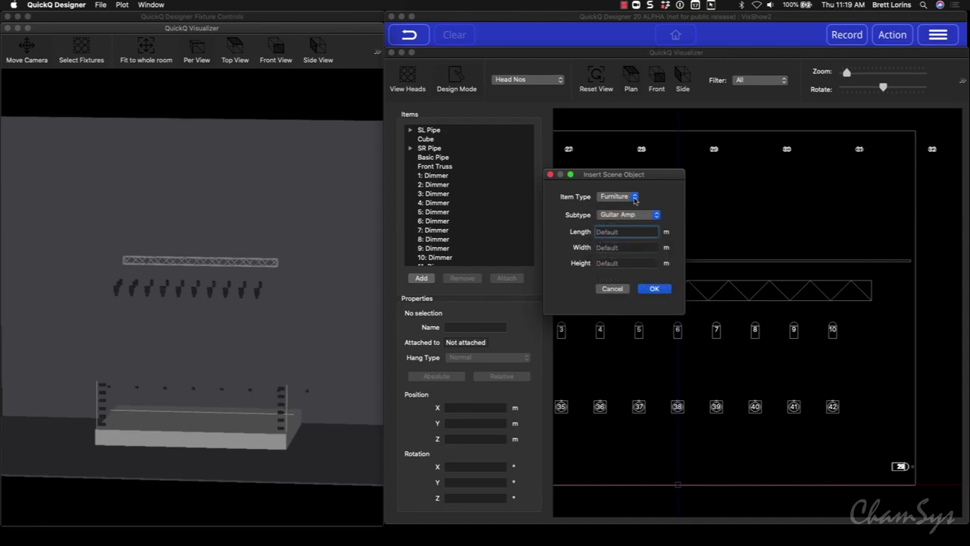
click(626, 197)
click(607, 150)
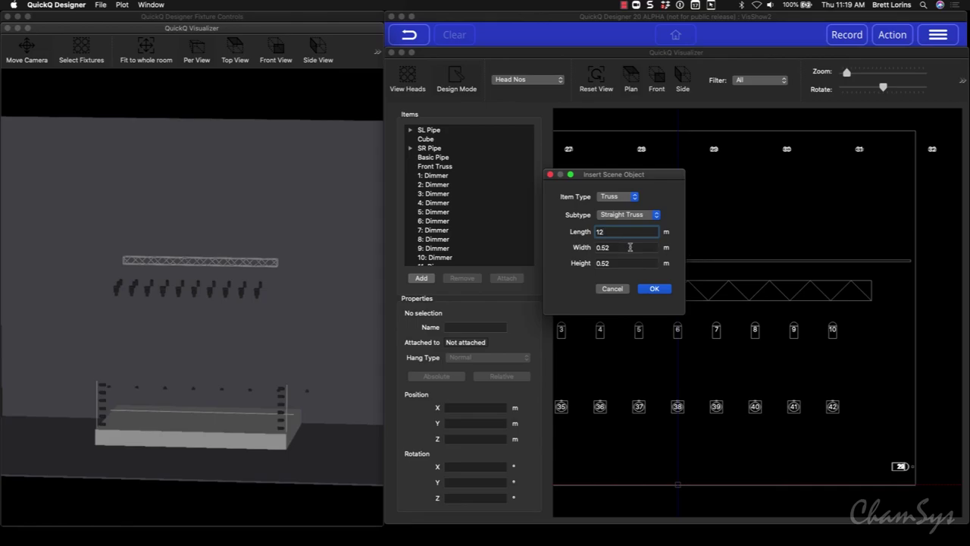
key(super+a)
Step: Insert the 3.65 m truss, then remove the Straight Truss item from the scene
click(655, 290)
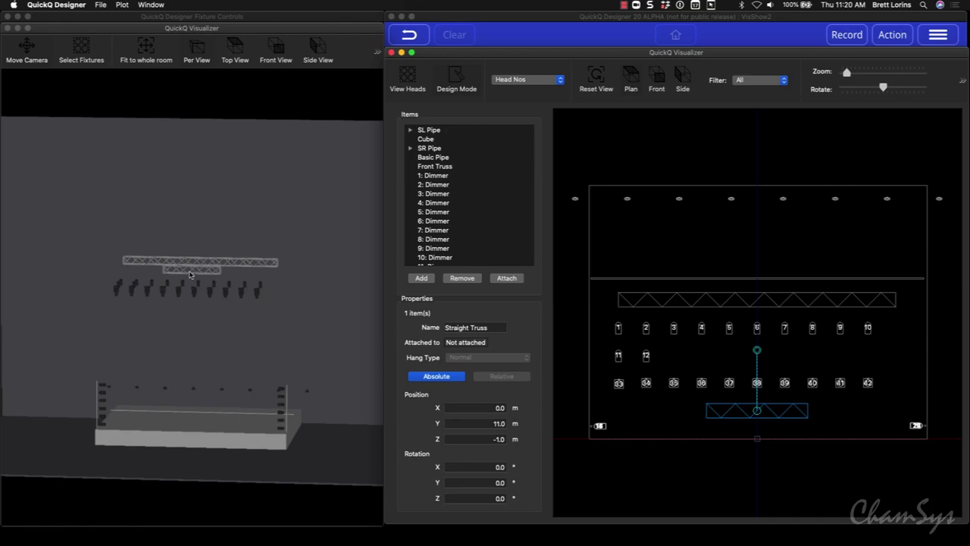
scroll(438, 224, down, 5)
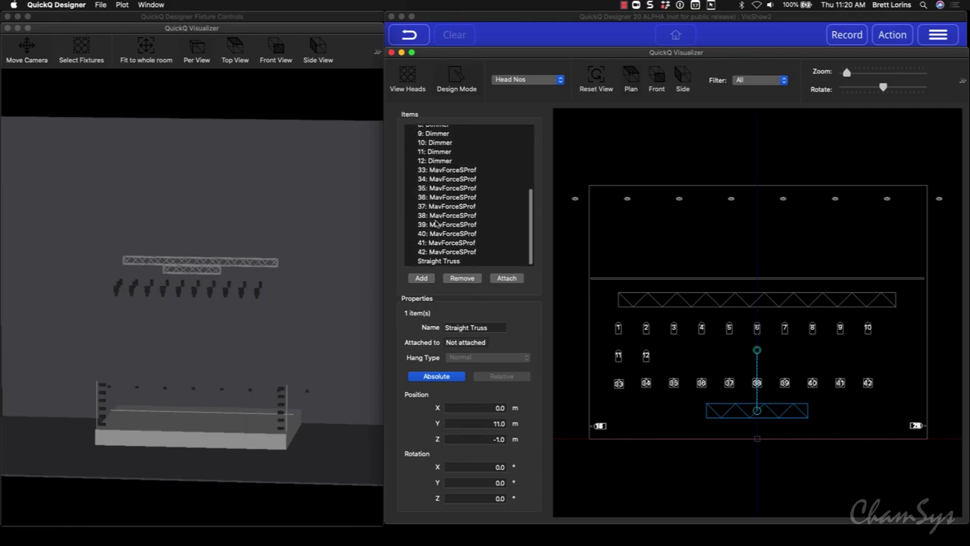
click(437, 262)
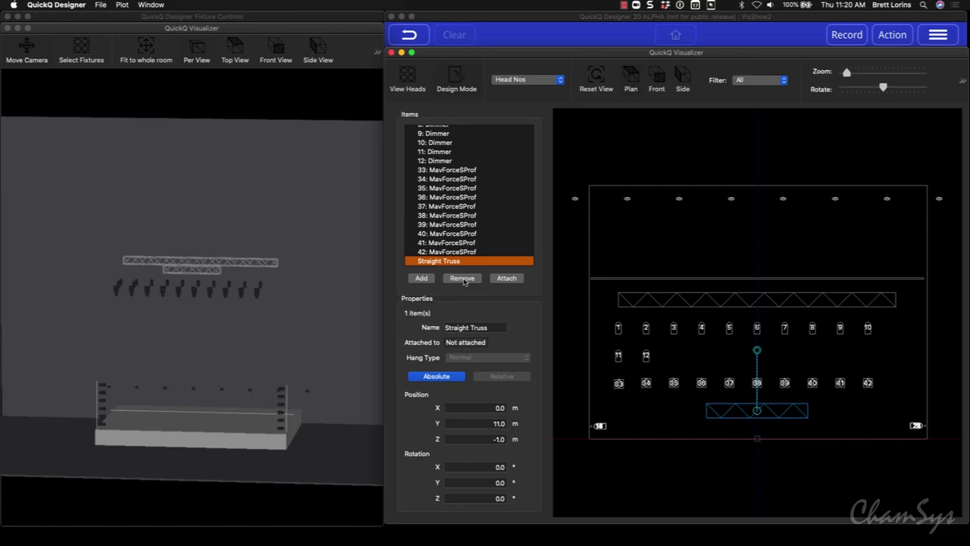
click(462, 278)
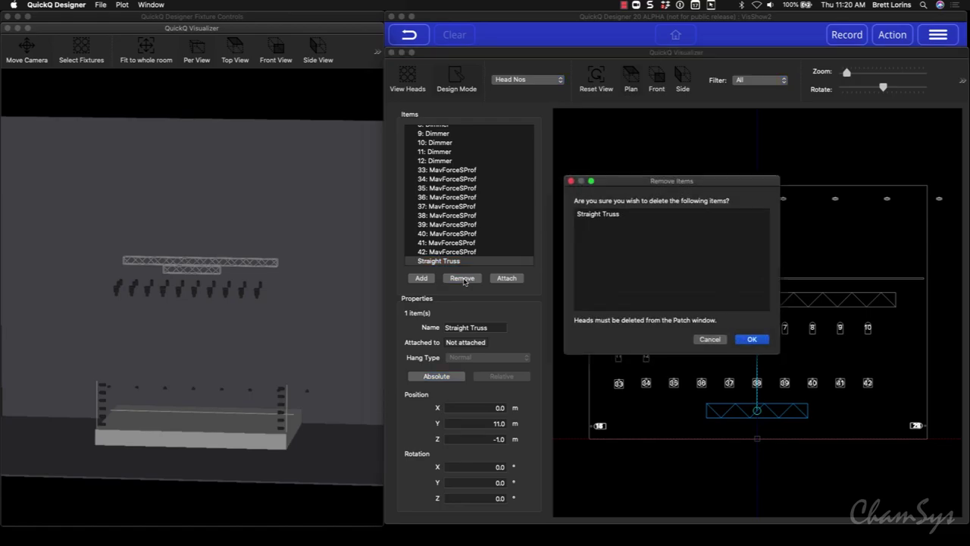
click(606, 215)
click(755, 341)
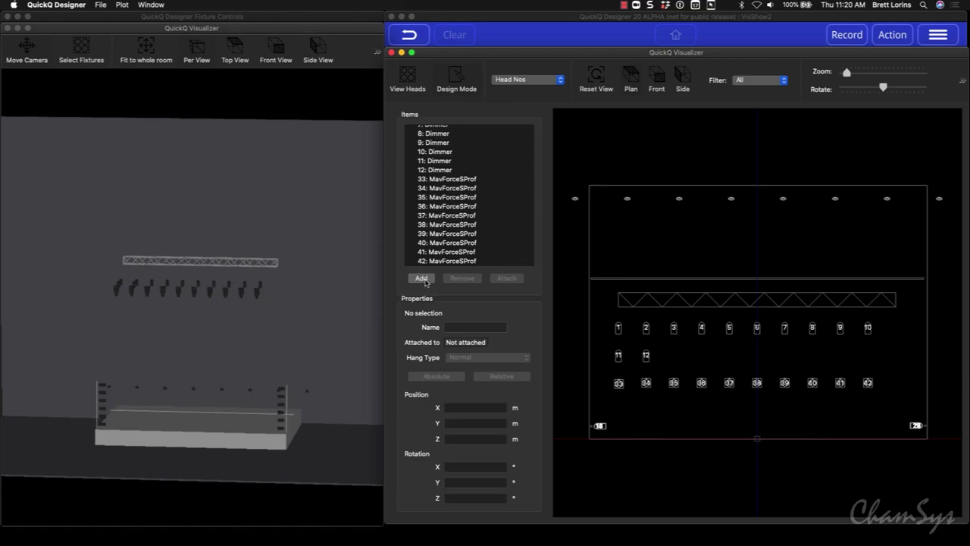
Step: Add a new straight truss with length 6 m to the scene
click(424, 279)
drag(665, 255, 645, 255)
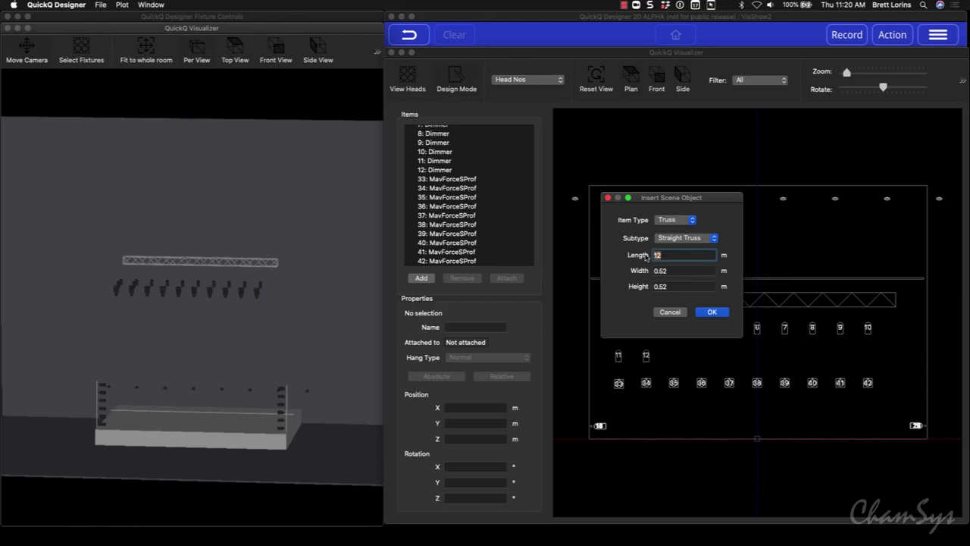
click(712, 313)
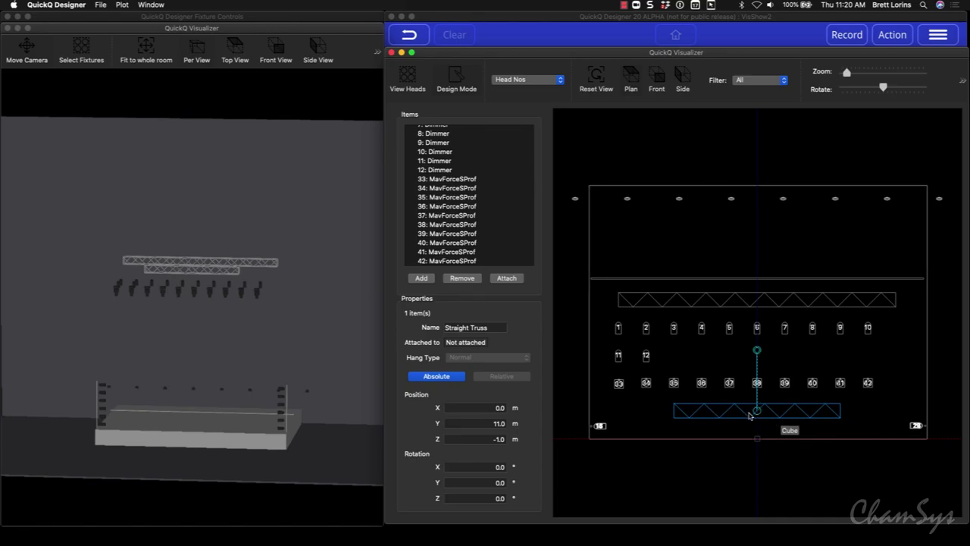
Step: Drag the 6 m straight truss downstage in the plan view until Position Z reads 3.1 m
mouse_move(755, 418)
mouse_down()
mouse_move(756, 496)
mouse_move(651, 485)
mouse_move(707, 386)
mouse_move(894, 425)
mouse_move(842, 398)
mouse_move(755, 510)
mouse_move(756, 433)
mouse_up()
drag(754, 445, 755, 482)
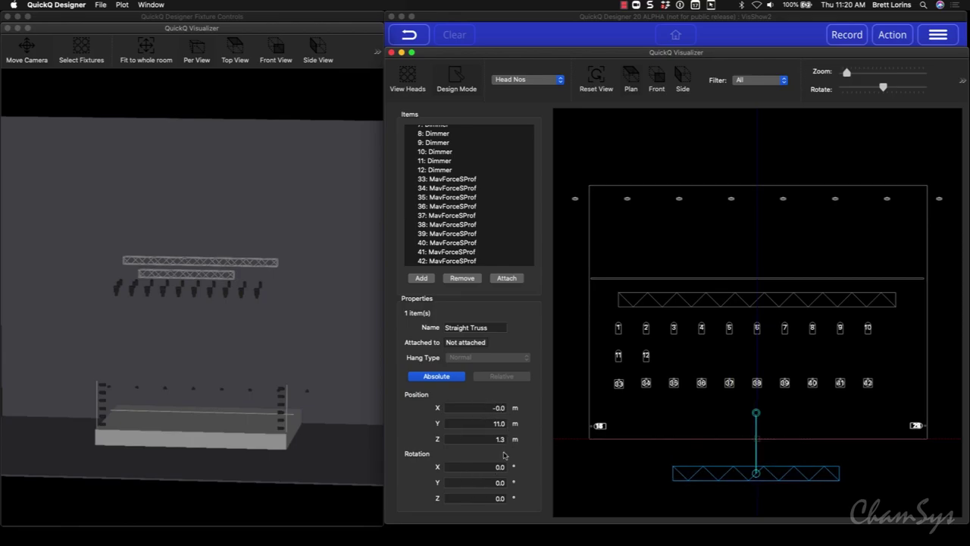
drag(757, 482, 758, 444)
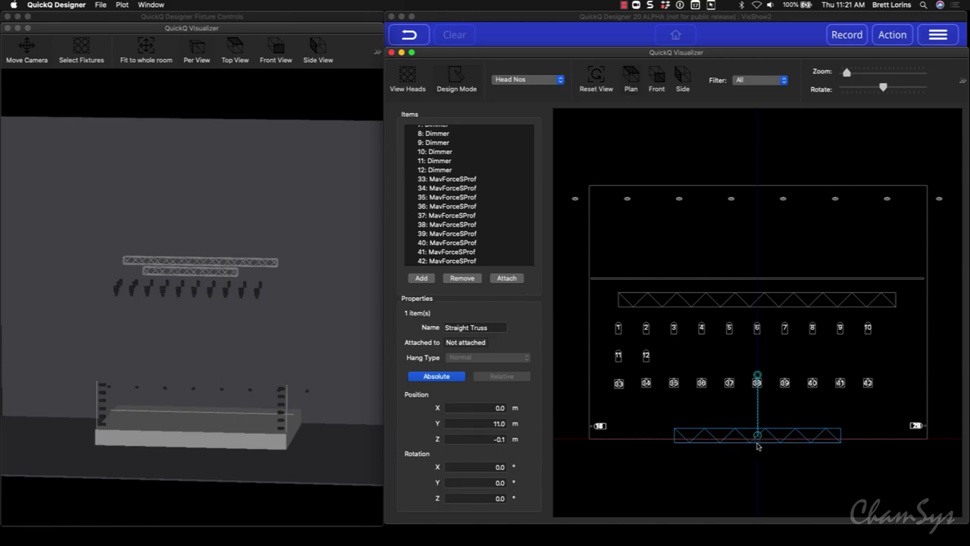
drag(757, 442, 757, 446)
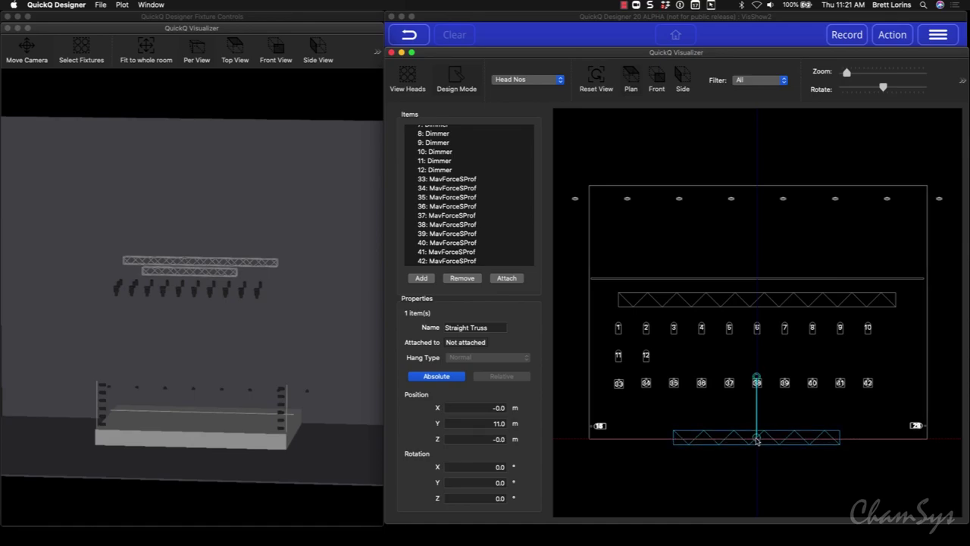
drag(756, 440, 758, 507)
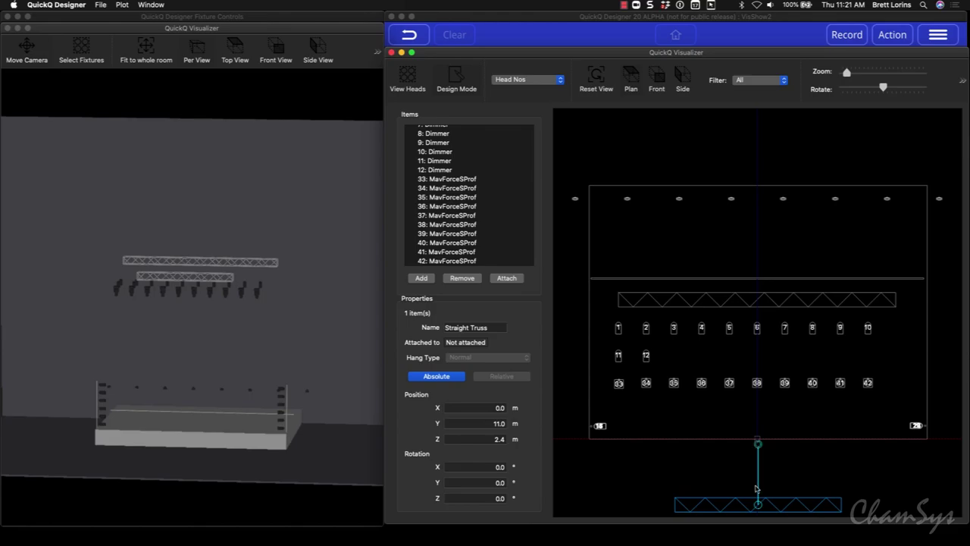
scroll(756, 488, down, 3)
drag(758, 410, 758, 421)
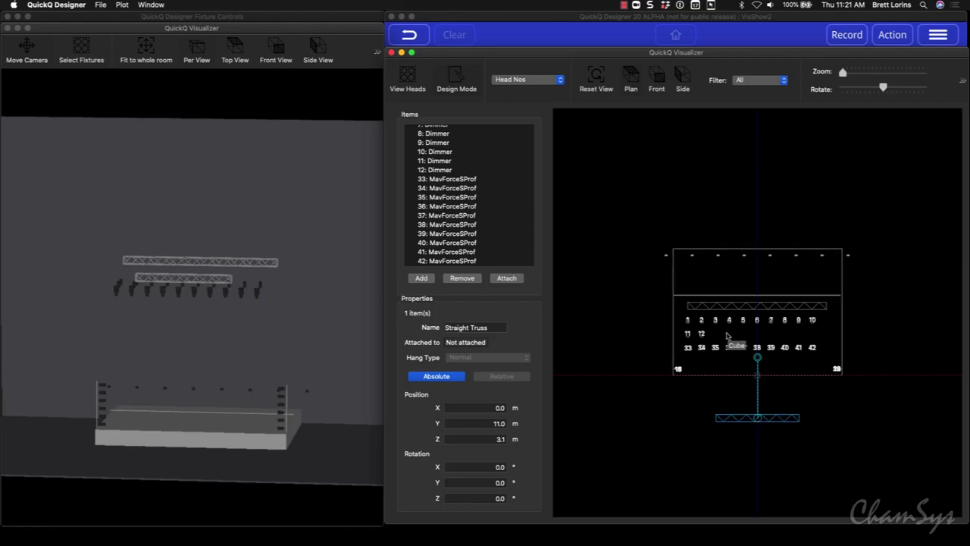
scroll(726, 336, up, 2)
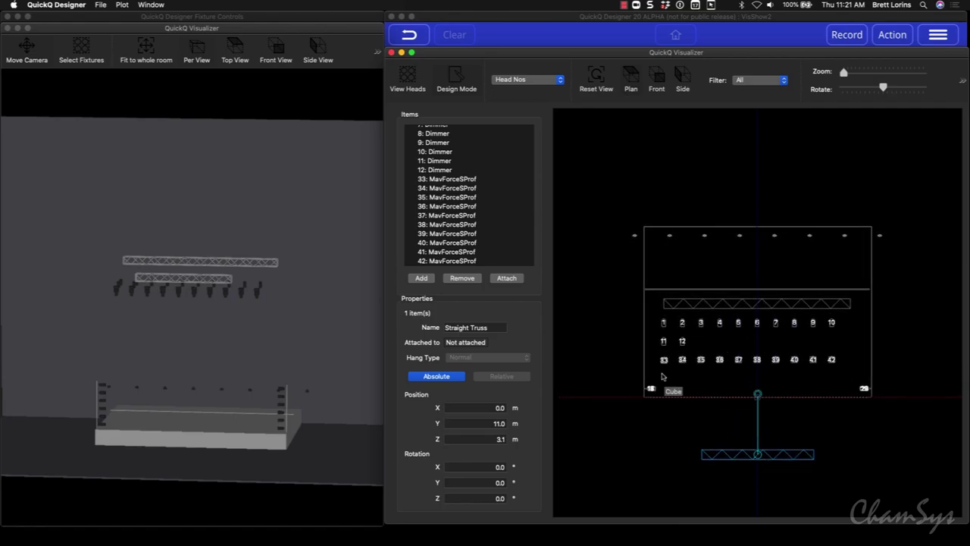
Step: Select dimmers 1–12 and attach them to the Straight Truss
mouse_move(663, 325)
mouse_down()
mouse_move(692, 453)
mouse_move(664, 327)
mouse_up()
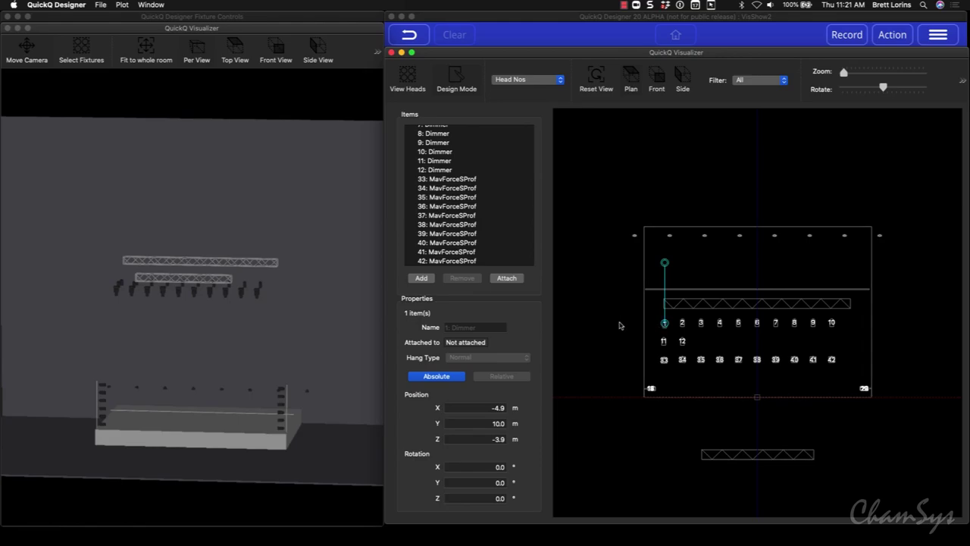
scroll(458, 195, up, 5)
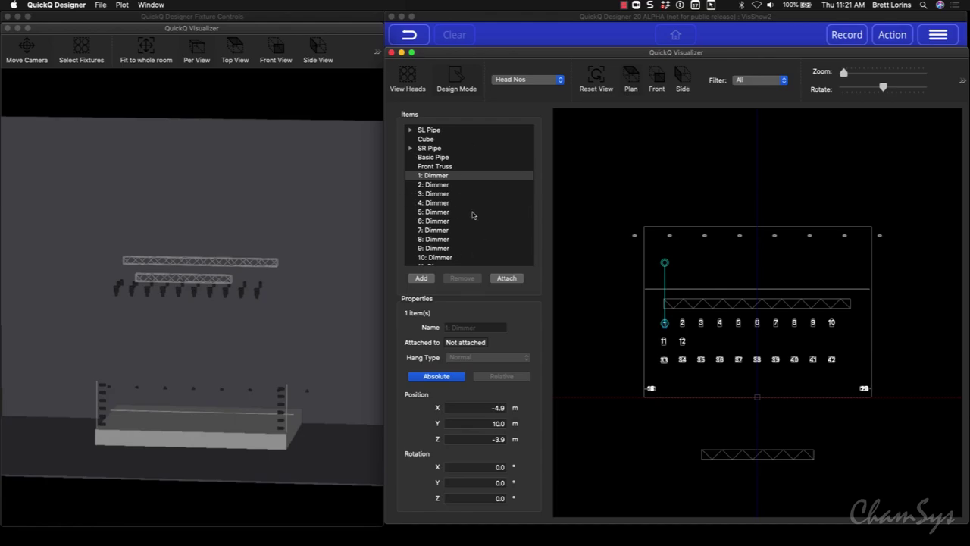
shift+click(434, 178)
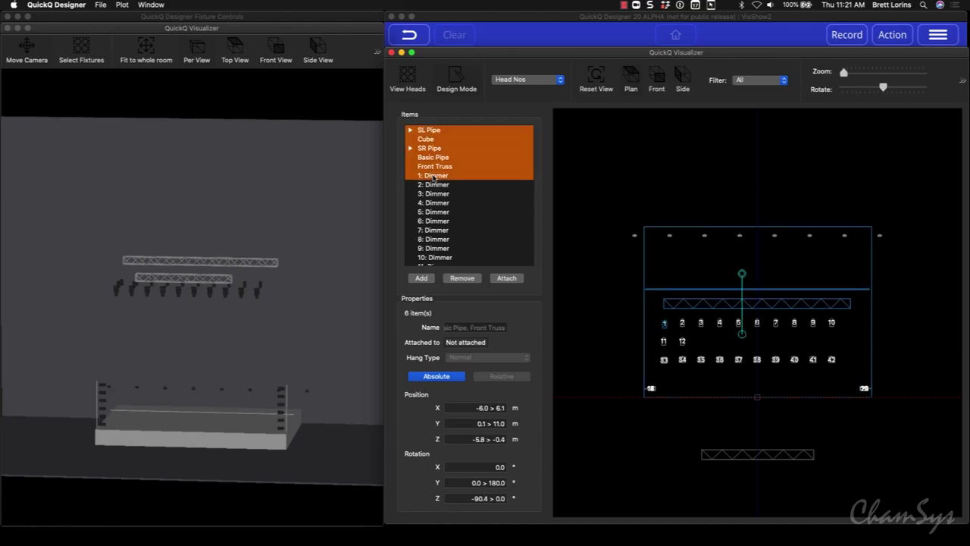
click(436, 185)
drag(435, 176, 437, 260)
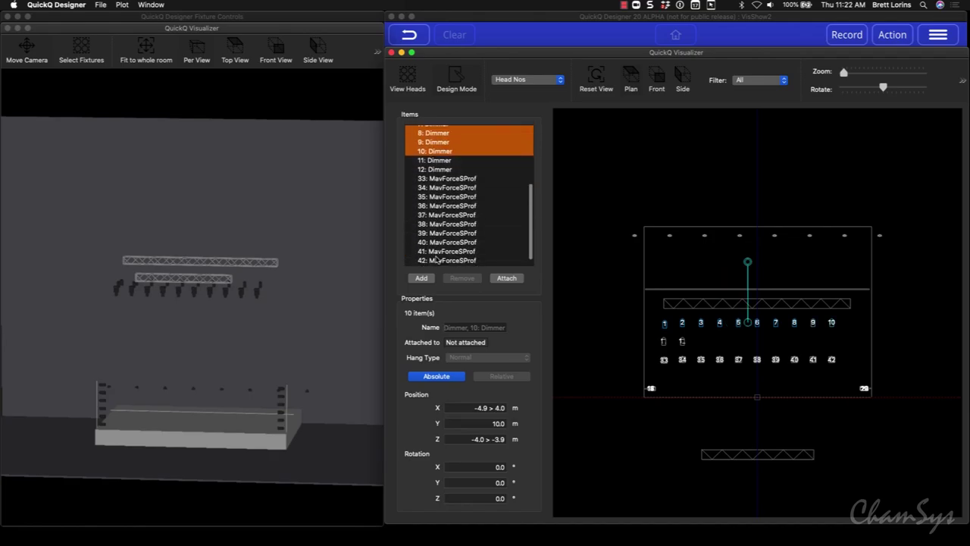
drag(440, 171, 439, 172)
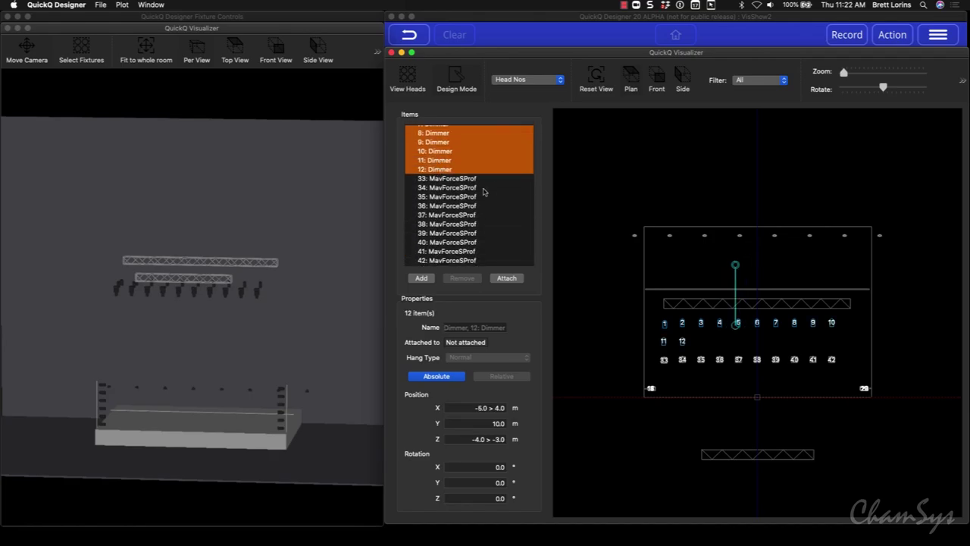
click(506, 278)
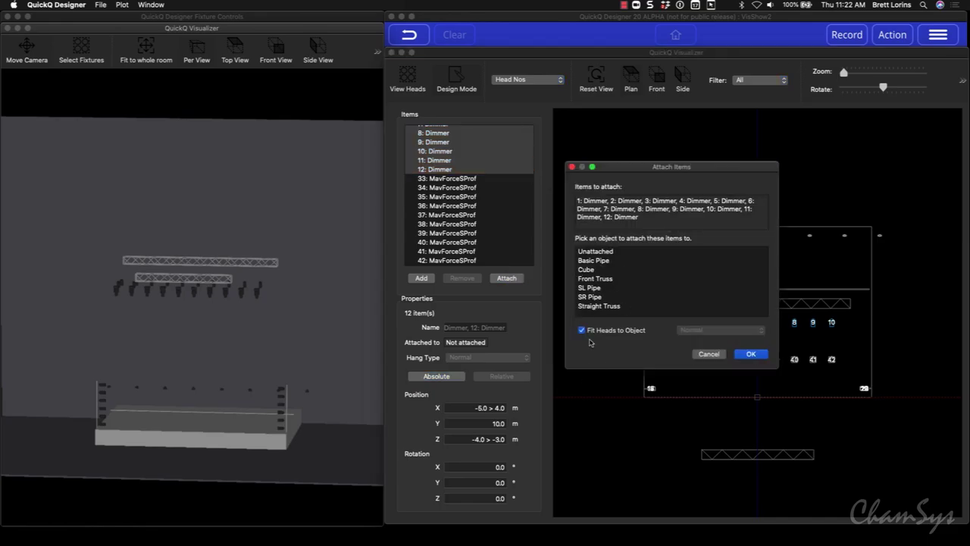
click(594, 306)
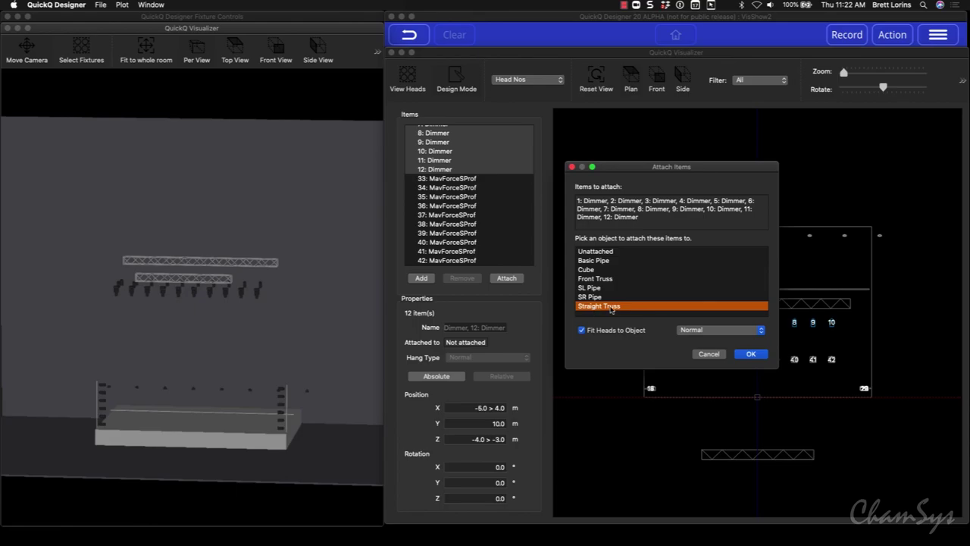
click(750, 354)
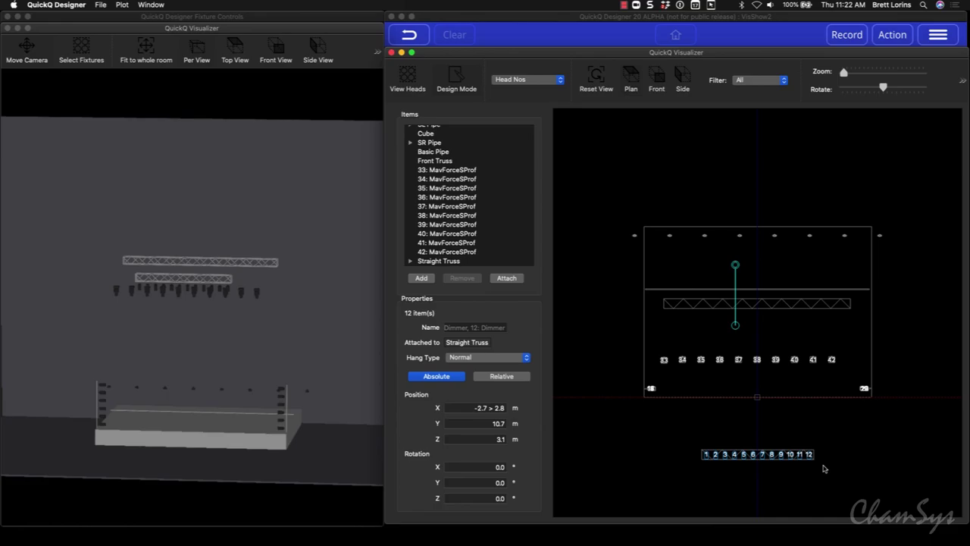
Step: Rotate the straight truss 180° on Y and view the rig from the side
click(759, 462)
drag(758, 396, 757, 469)
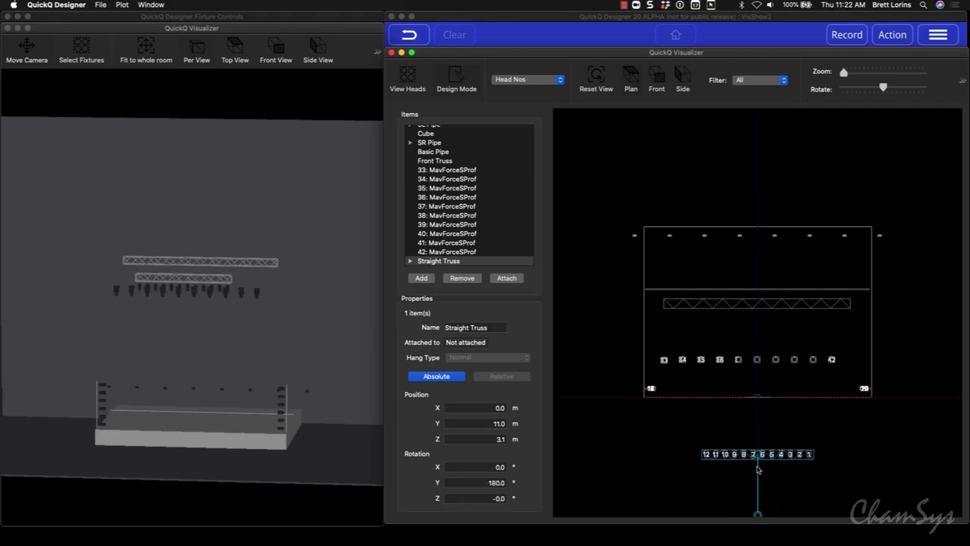
click(682, 78)
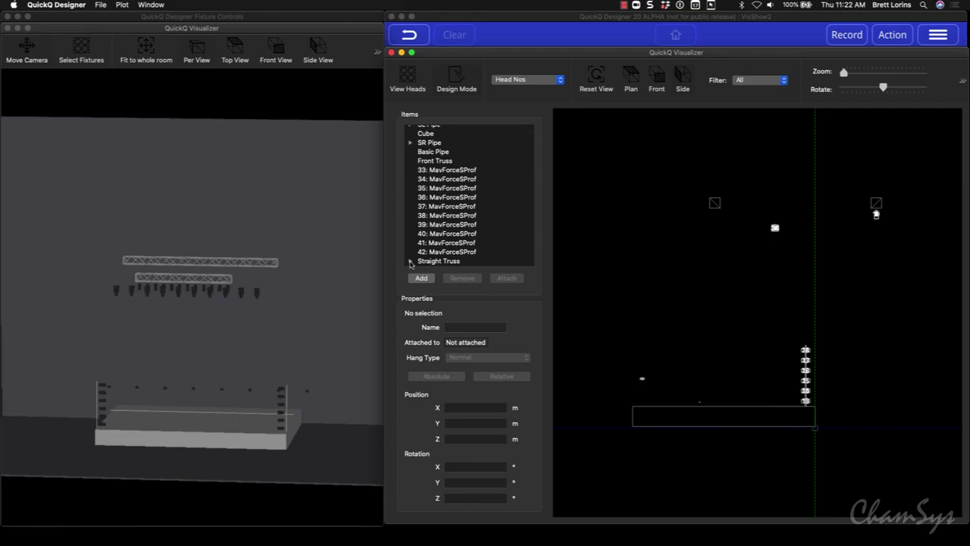
Step: Select the truss dimmers and shrink the Visualizer so Fixture Controls faders 1–20 show above it
scroll(444, 242, down, 5)
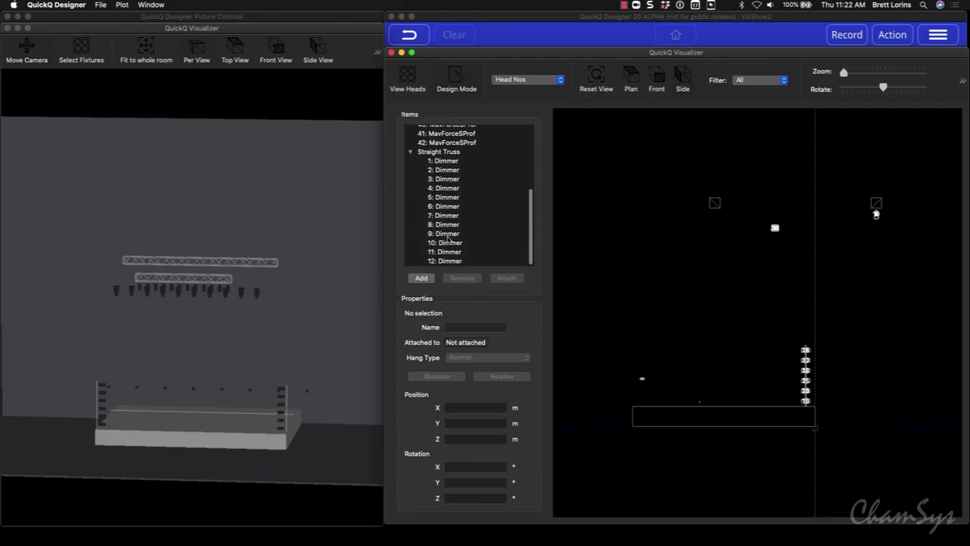
drag(439, 161, 447, 263)
click(229, 24)
drag(229, 24, 231, 192)
click(22, 106)
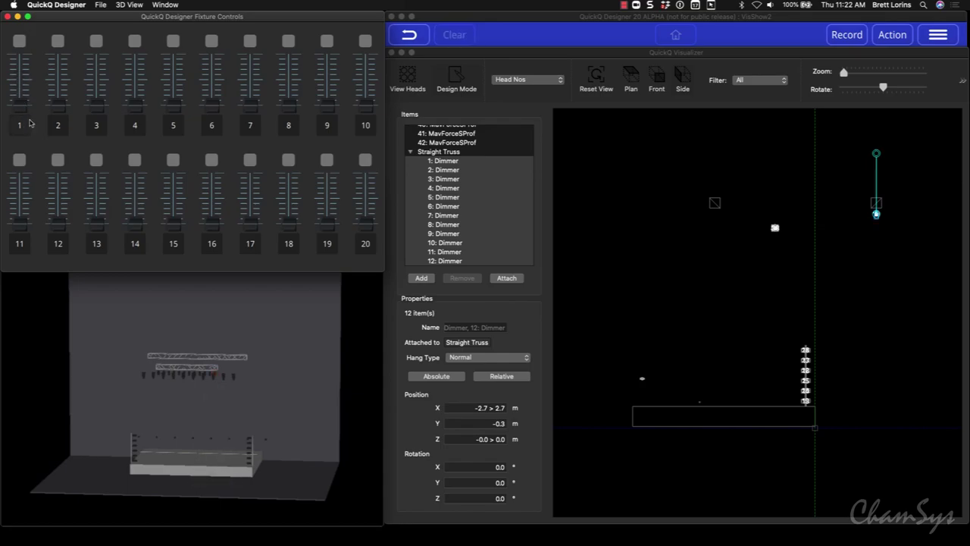
Step: Set the faders to groups, test the stage-right group, then return to the fixture list
click(531, 18)
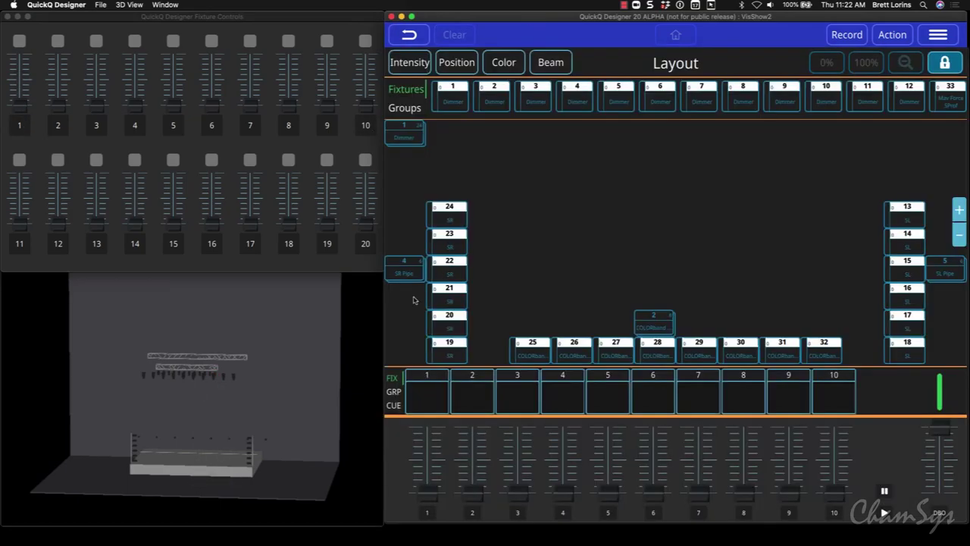
click(394, 405)
drag(175, 112, 23, 141)
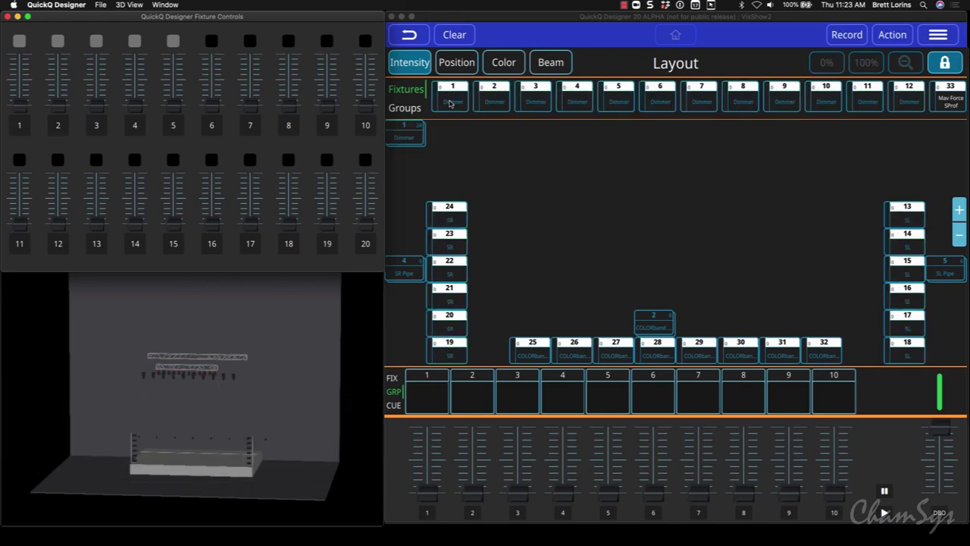
click(405, 108)
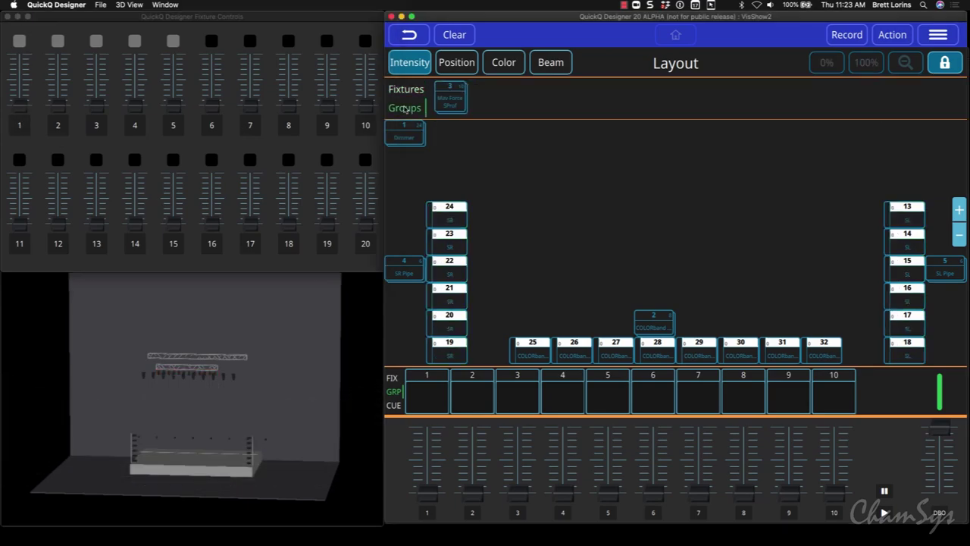
click(412, 90)
click(453, 100)
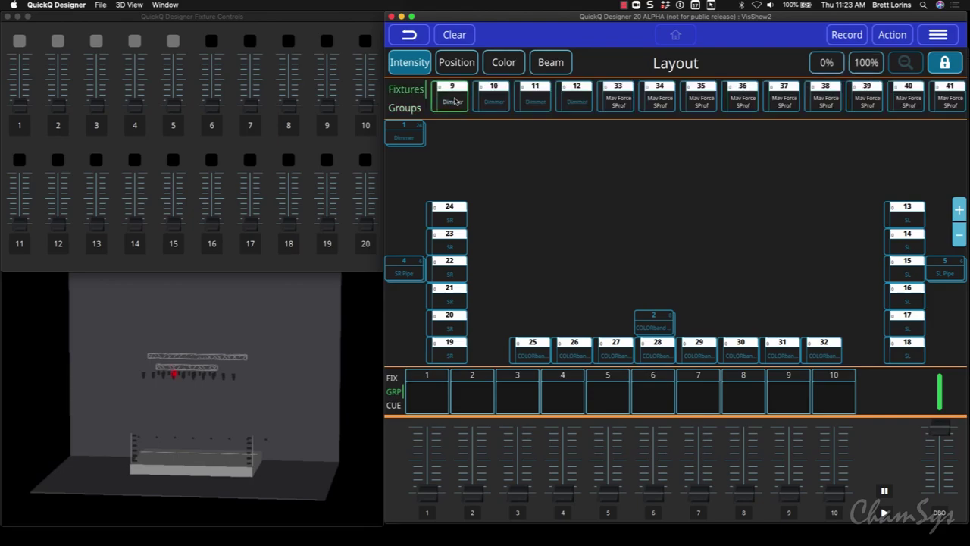
scroll(453, 101, left, 4)
Step: Select fixtures 1 through 12 in the fixture list
click(453, 99)
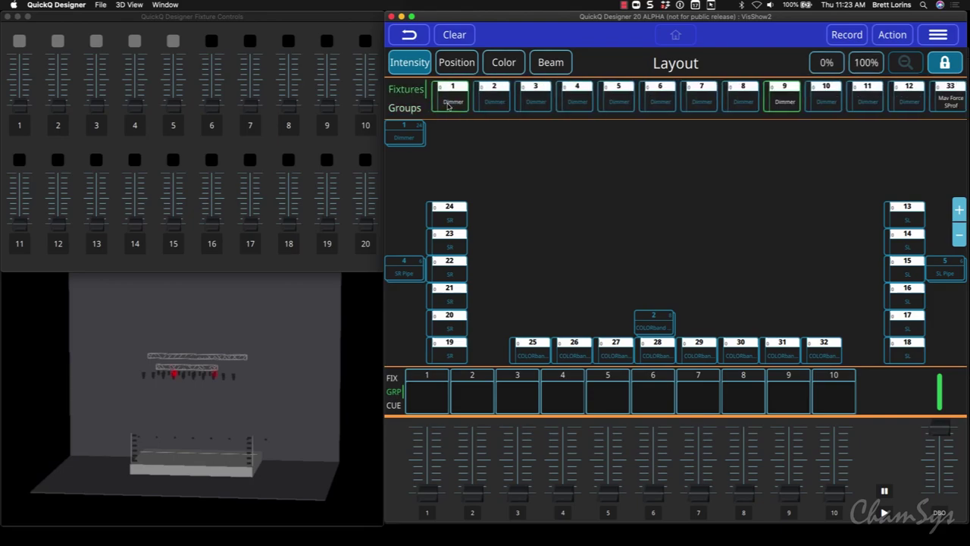
click(491, 103)
click(531, 103)
click(571, 103)
click(612, 103)
click(659, 103)
click(694, 104)
click(737, 103)
click(781, 103)
click(821, 101)
click(868, 103)
click(900, 103)
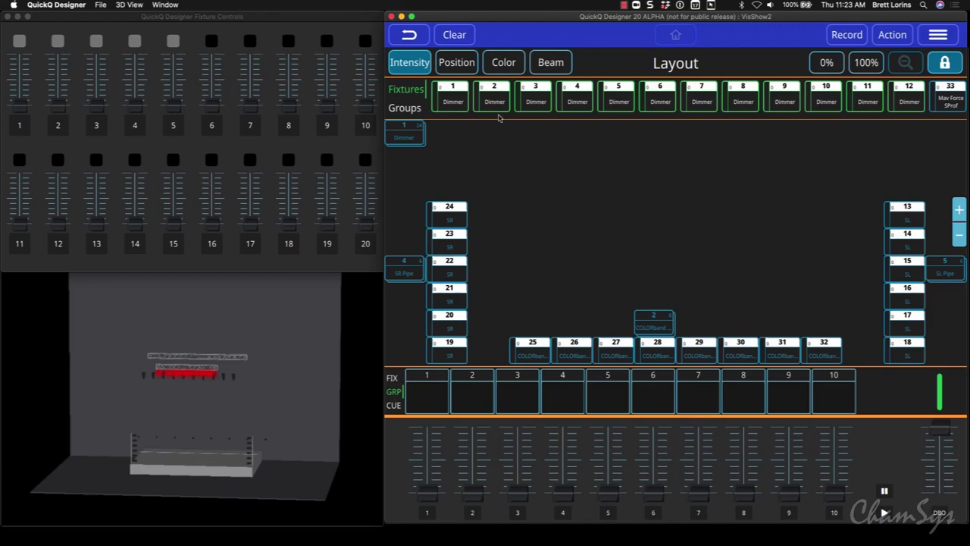
Step: Record the selected dimmers as Group 6 and bring the group up to light the stage
click(846, 36)
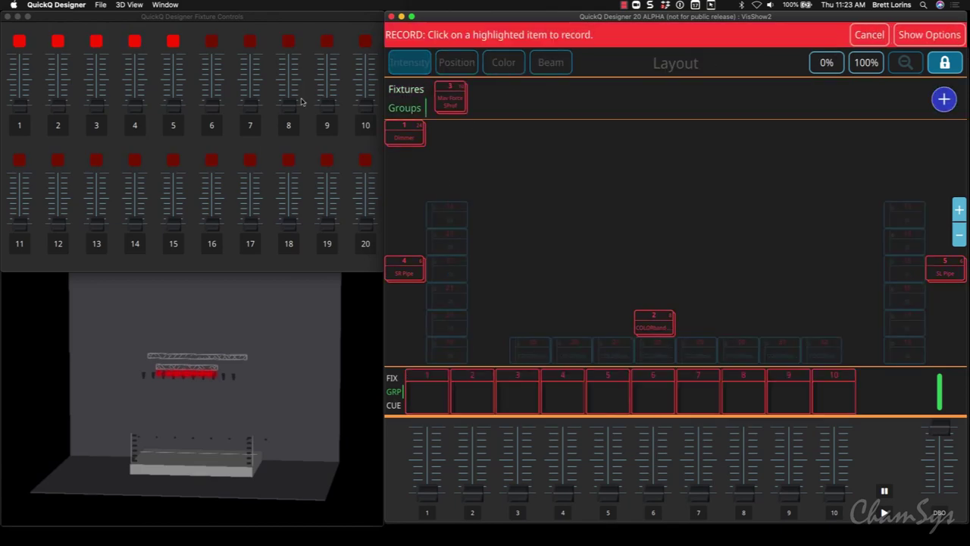
click(213, 132)
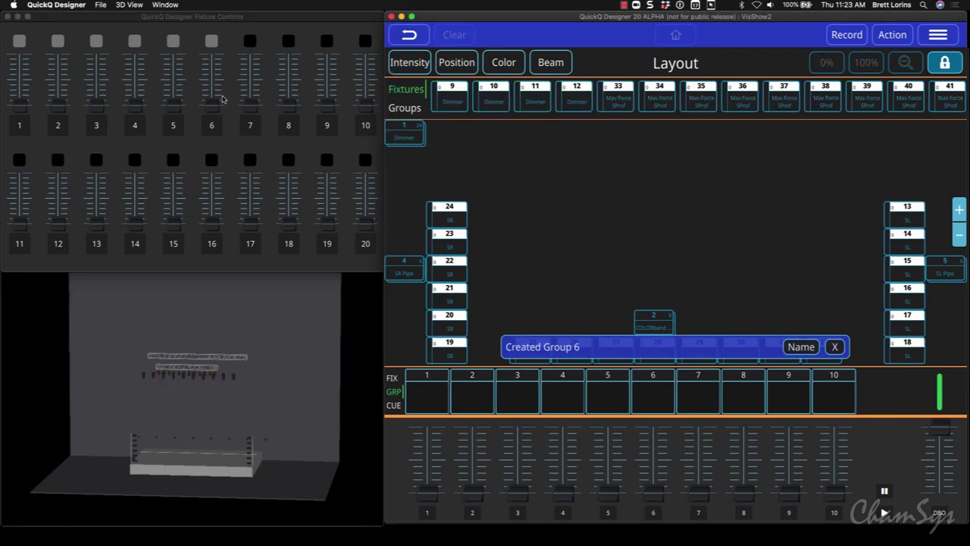
click(212, 41)
drag(178, 382, 99, 334)
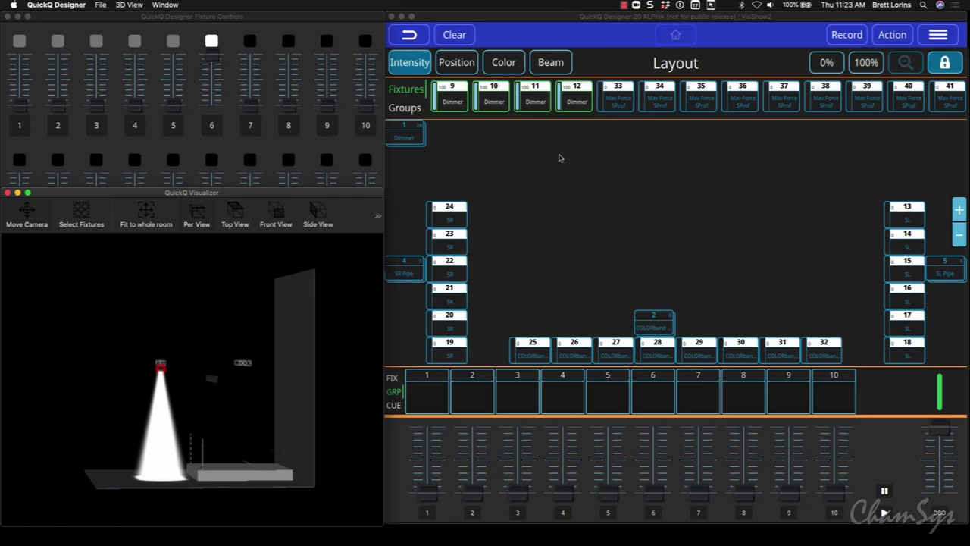
key(ctrl+Up)
Step: Tilt all twelve truss dimmers down to about X -31°, then switch both views to front
click(492, 199)
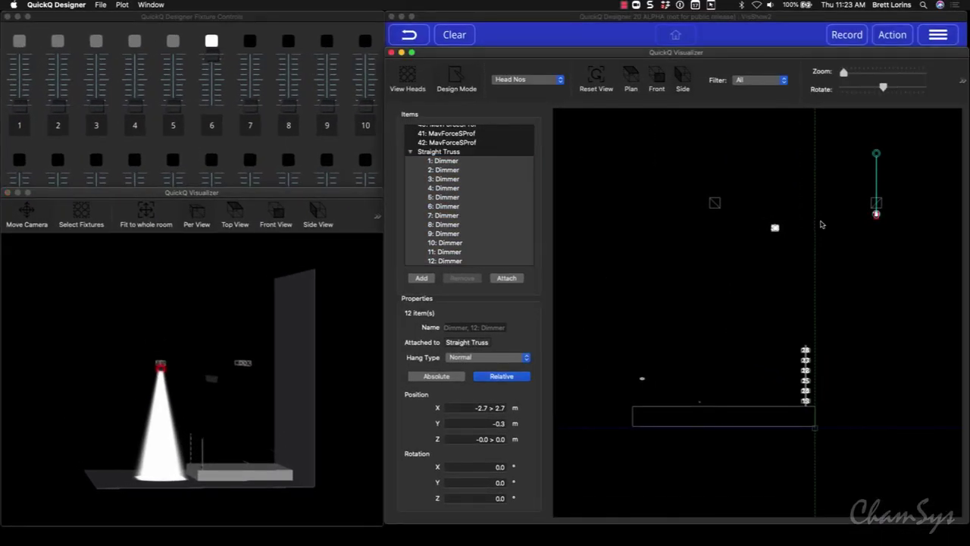
drag(877, 155, 911, 163)
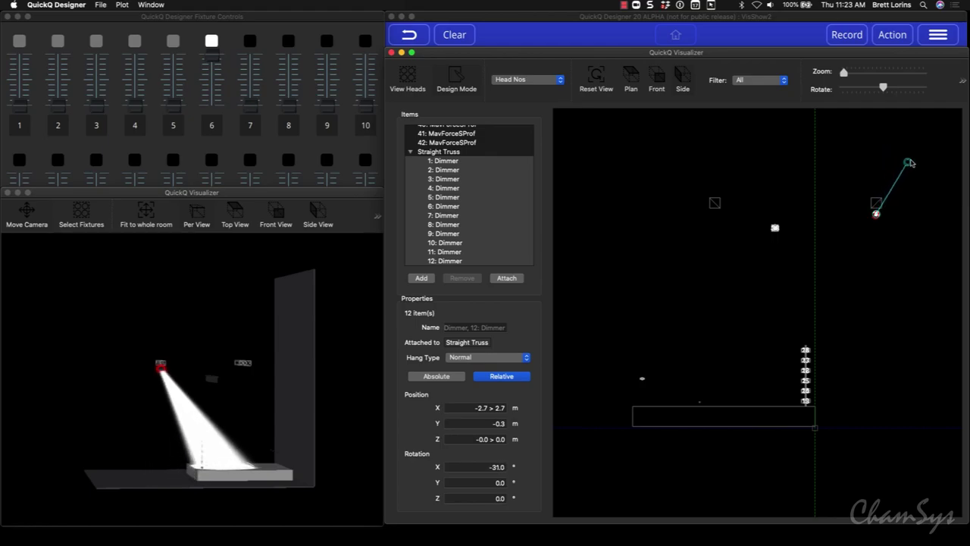
click(851, 271)
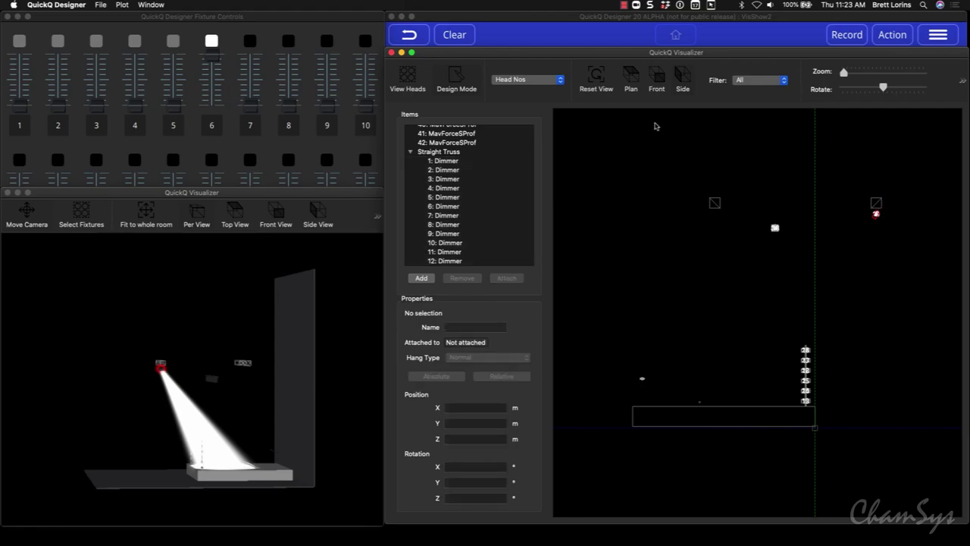
click(657, 77)
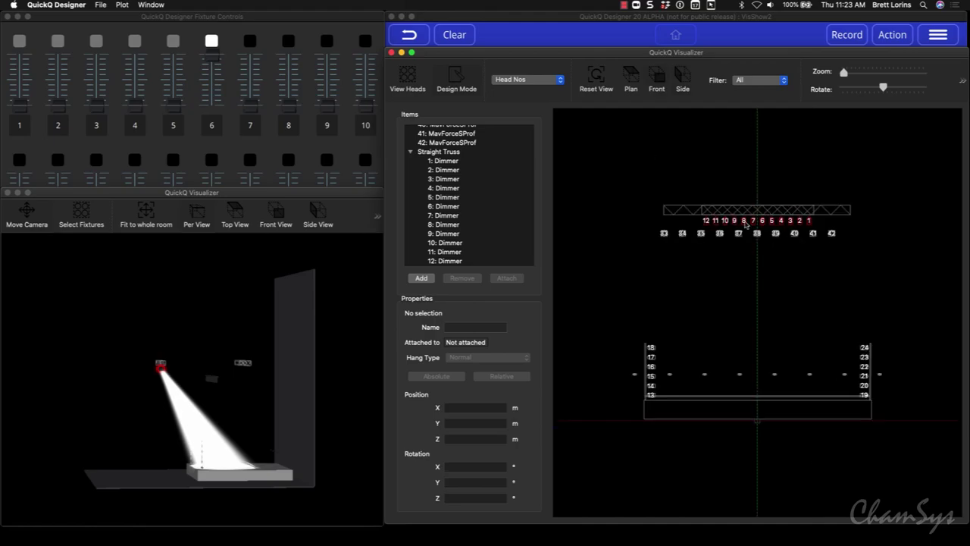
click(192, 367)
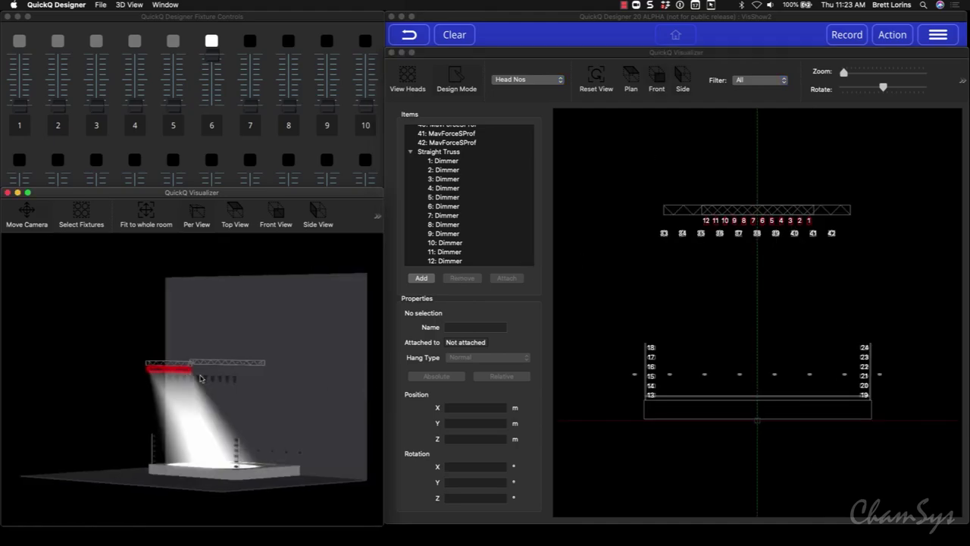
drag(254, 414, 250, 455)
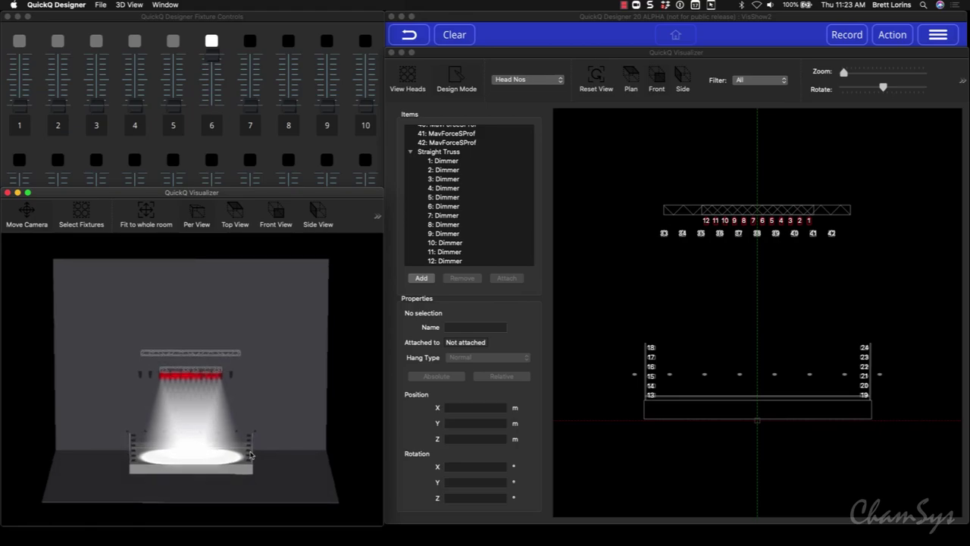
Step: Angle dimmers 12, 11, 1 and 2 outward; dimmer 2 ends at X -30.7°, Y 4.4°, Z -8.6°
click(706, 220)
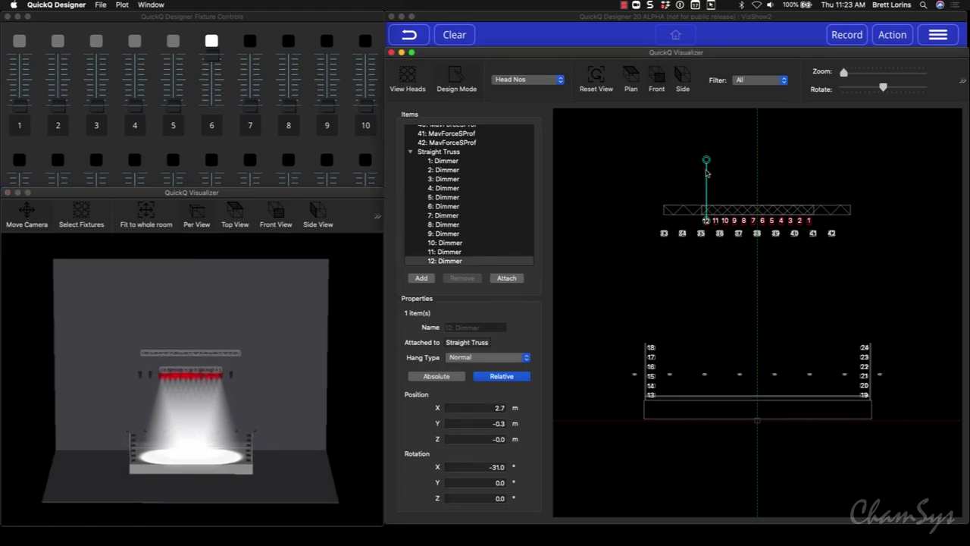
drag(707, 159, 720, 162)
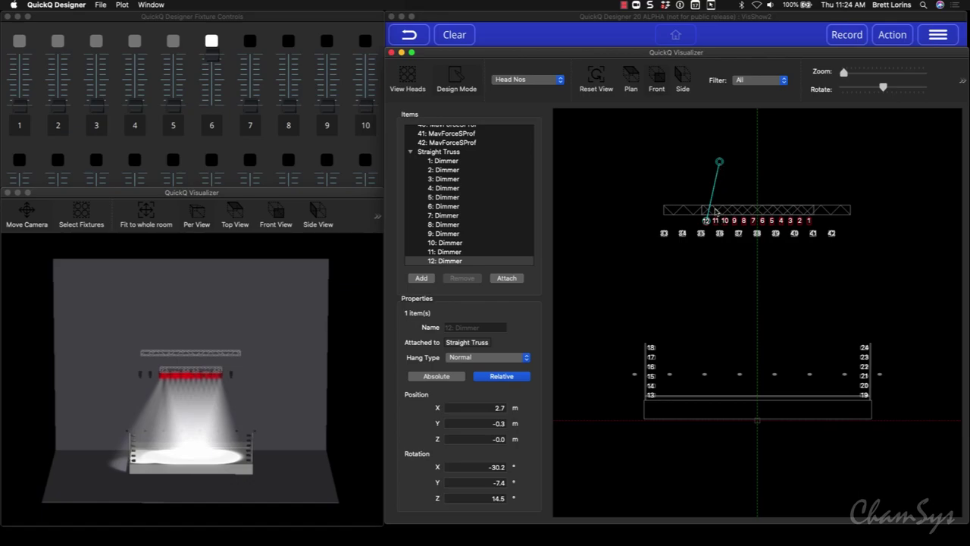
click(718, 269)
click(716, 222)
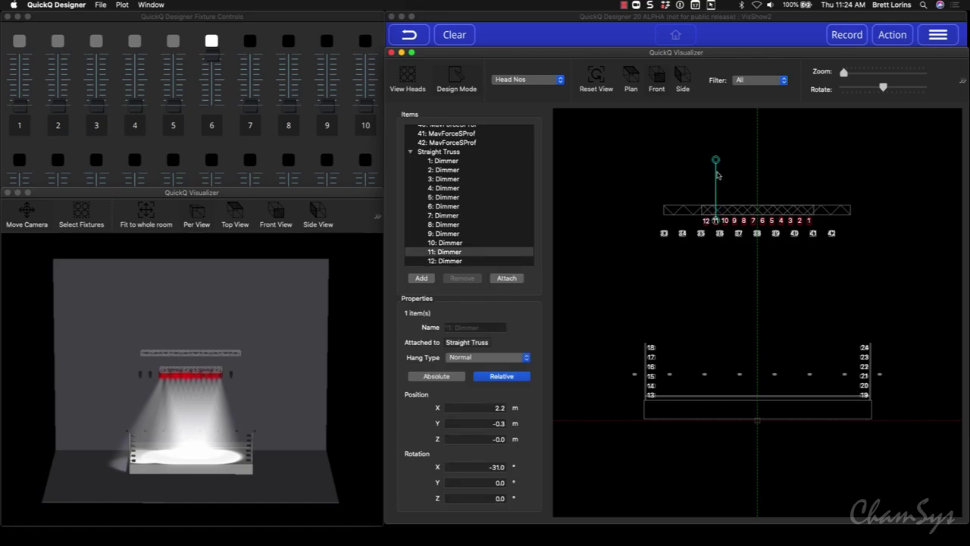
drag(717, 161, 723, 163)
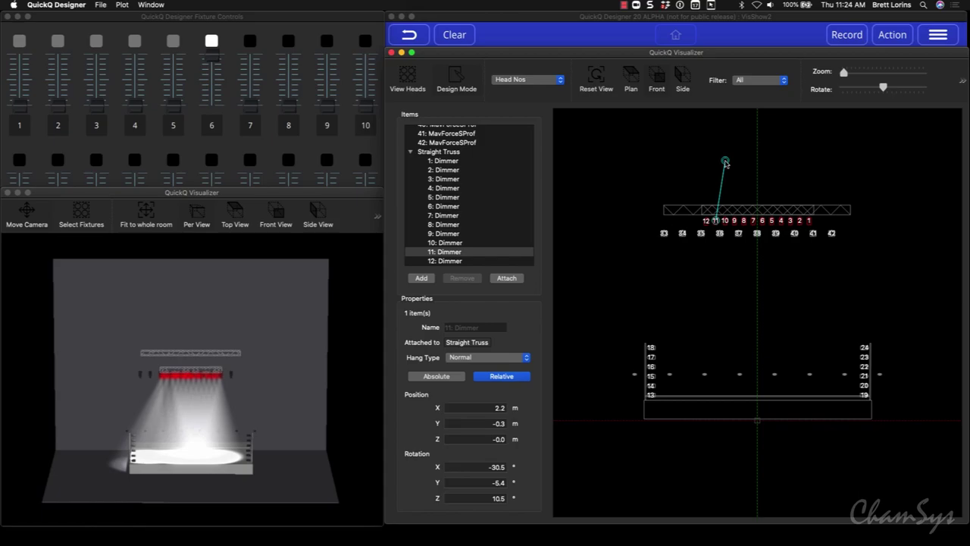
click(810, 220)
mouse_move(809, 161)
mouse_down()
mouse_move(785, 166)
mouse_move(794, 162)
mouse_up()
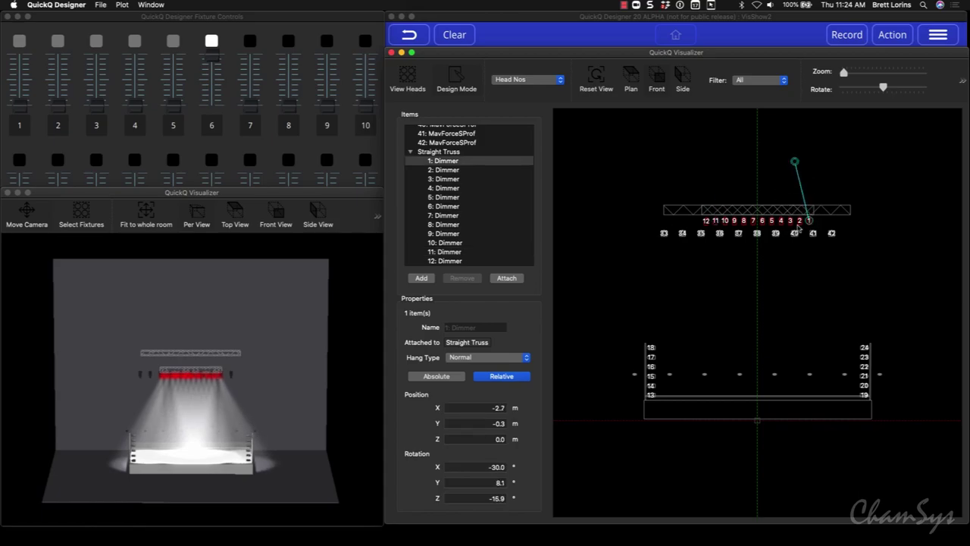
click(804, 260)
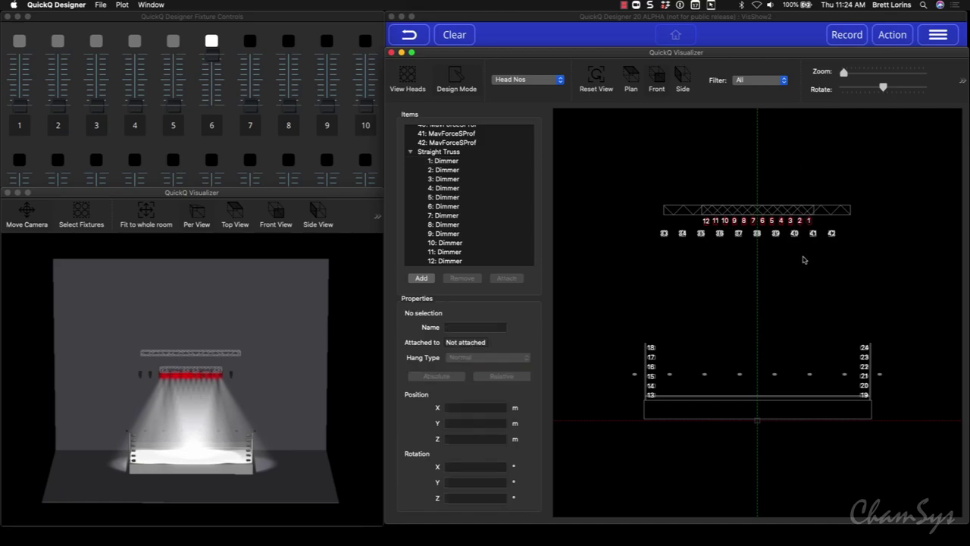
click(800, 220)
mouse_move(801, 161)
mouse_down()
mouse_move(786, 161)
mouse_move(793, 163)
mouse_up()
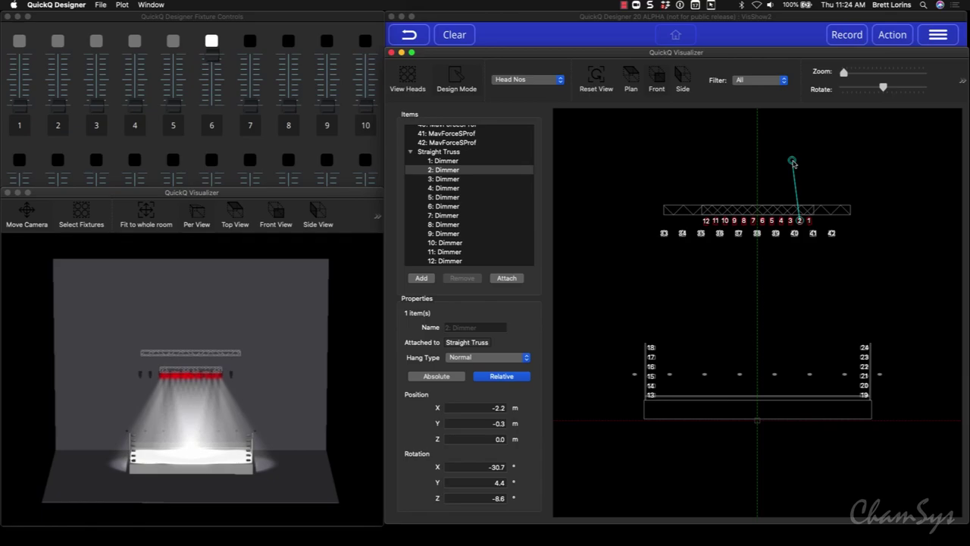
scroll(440, 172, up, 5)
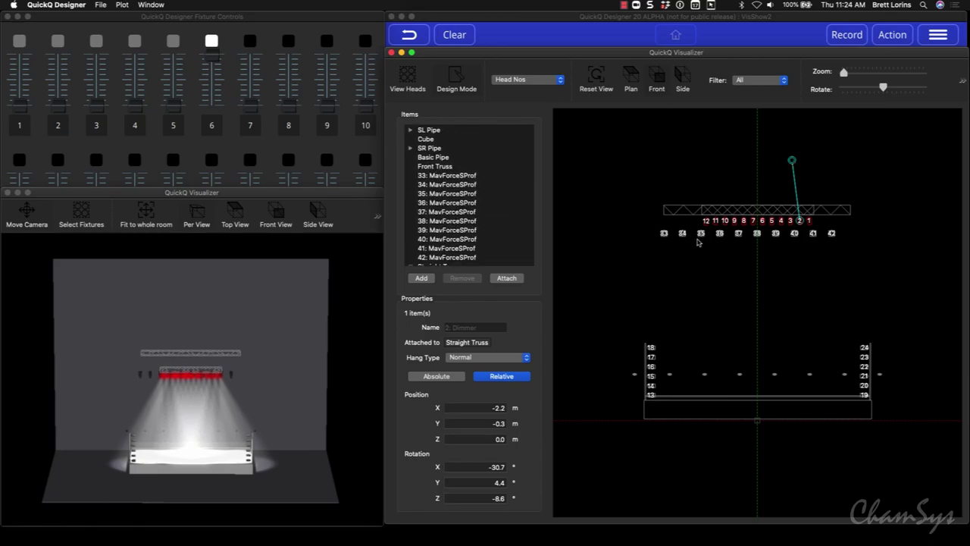
click(692, 266)
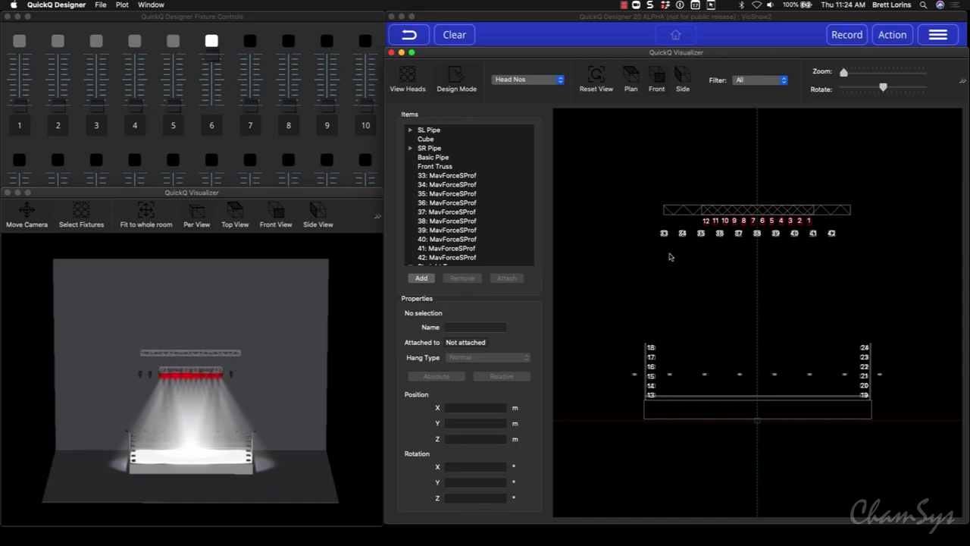
Step: Attach the row of MavForceSProf fixtures 33–42 to the Front Truss
drag(660, 237, 842, 233)
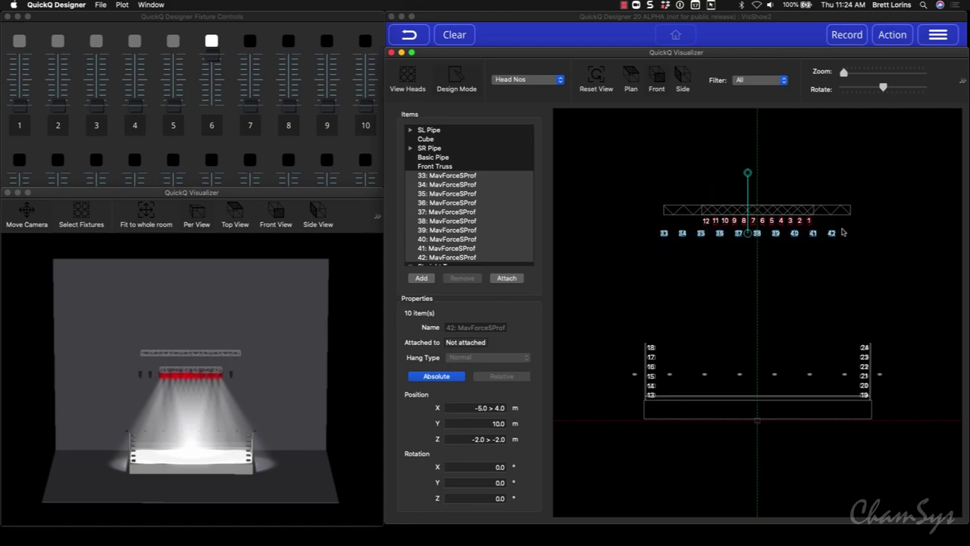
click(505, 279)
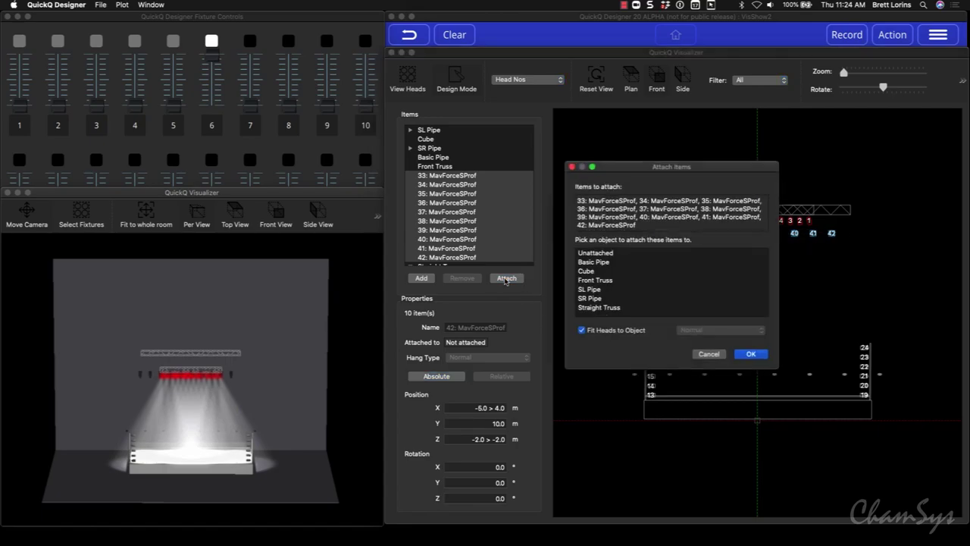
click(597, 282)
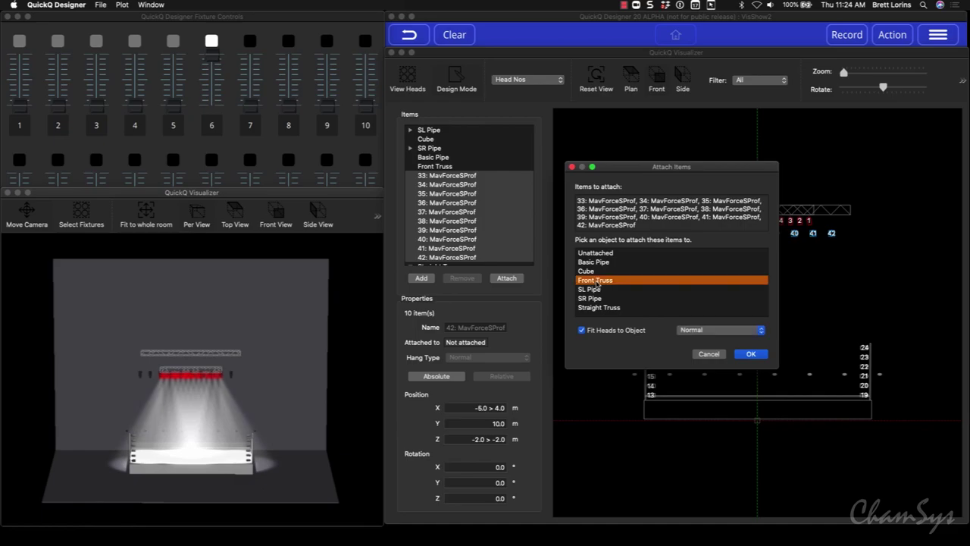
click(750, 355)
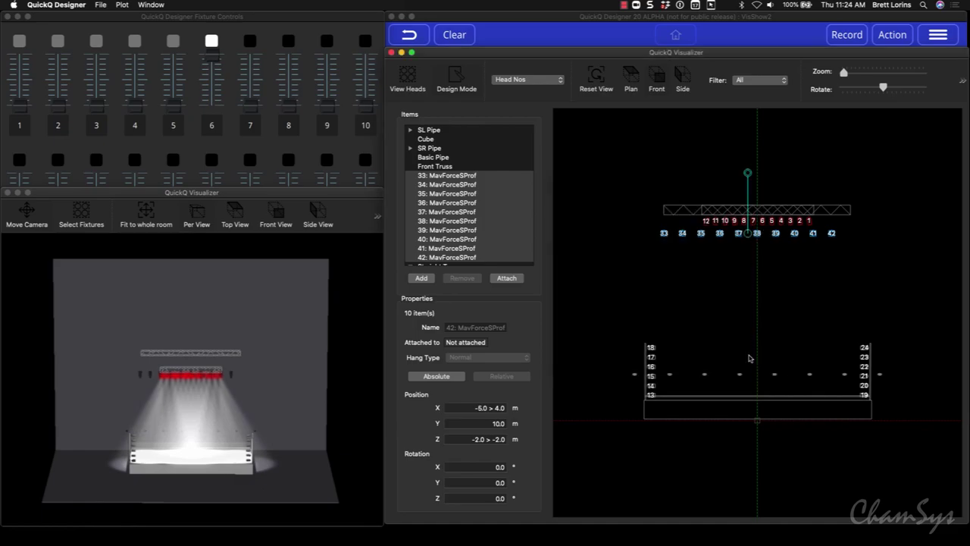
Step: Expand Front Truss in the list and select its ten hung fixtures
drag(337, 384, 191, 410)
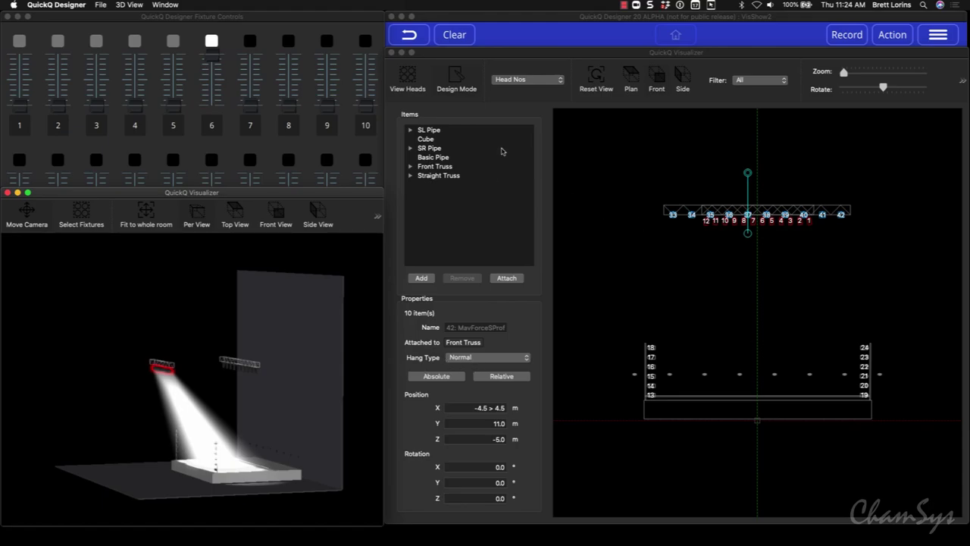
click(410, 167)
drag(445, 174, 460, 259)
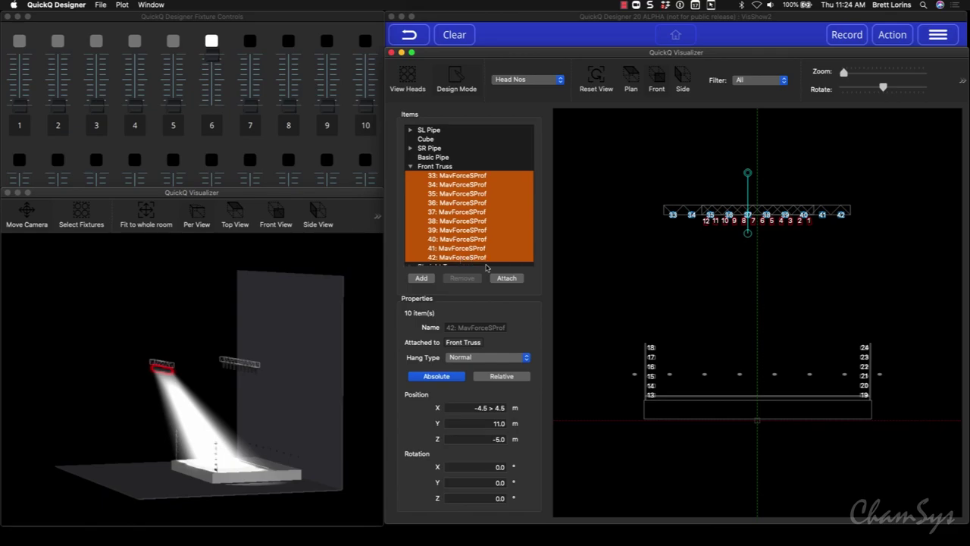
Step: Change the hang type of fixtures 33–42 on the Front Truss to Bottom rear
click(506, 278)
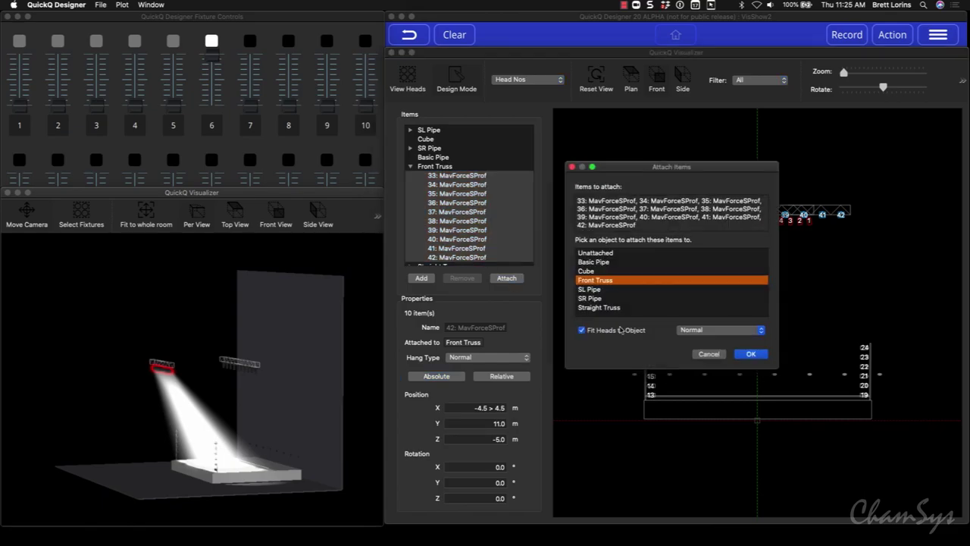
click(760, 330)
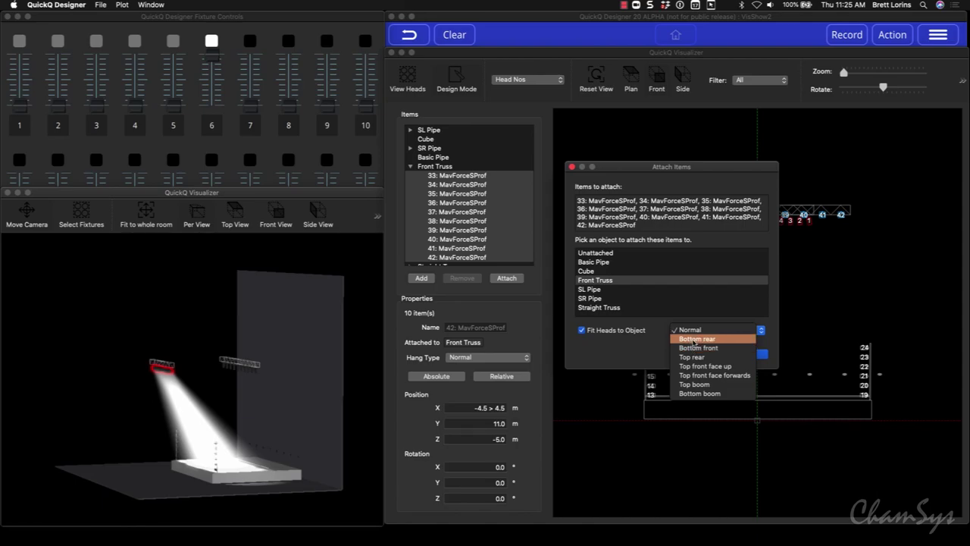
click(694, 343)
click(747, 354)
Step: Orbit the 3D view to face both trusses, then bring channel 6 down to darken the beams
click(270, 392)
scroll(253, 370, up, 5)
drag(276, 372, 216, 360)
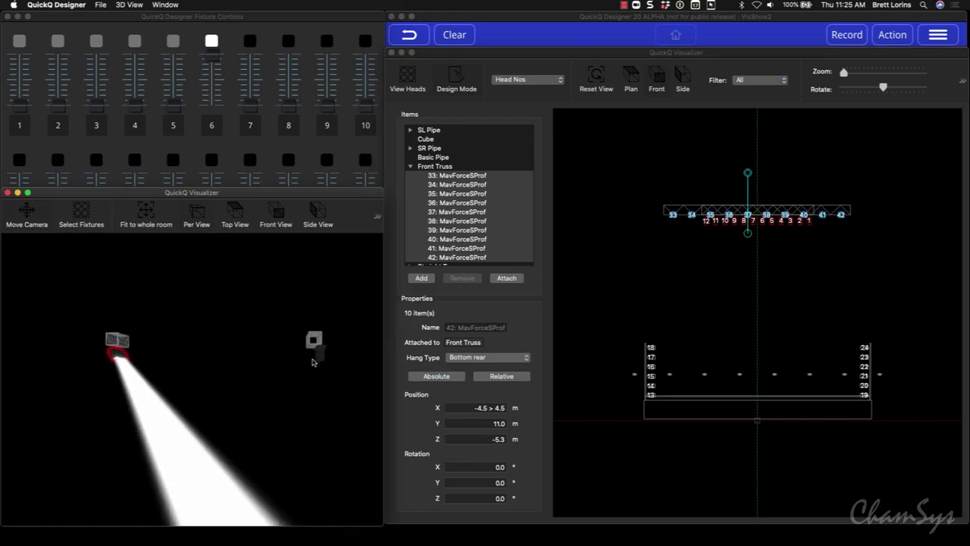
drag(318, 353, 269, 390)
scroll(179, 388, down, 5)
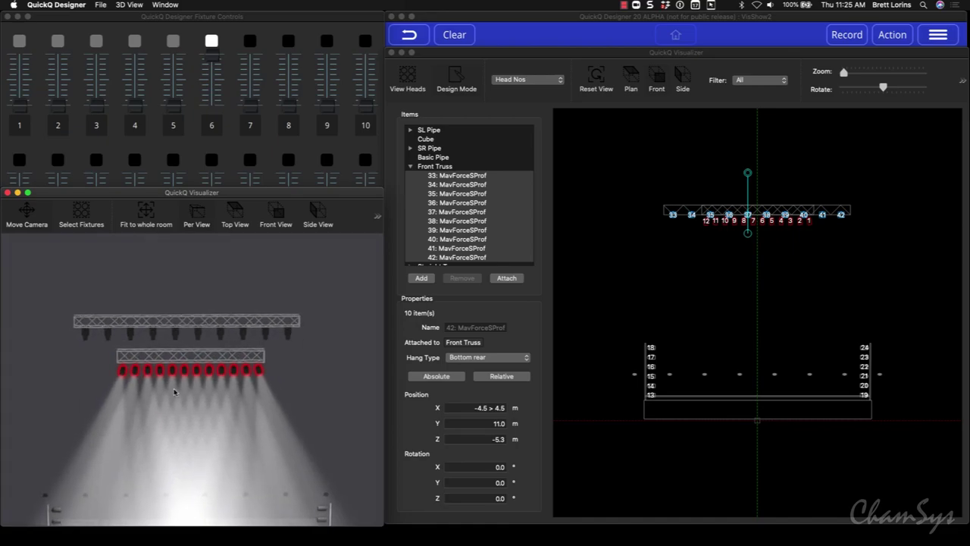
drag(163, 371, 186, 422)
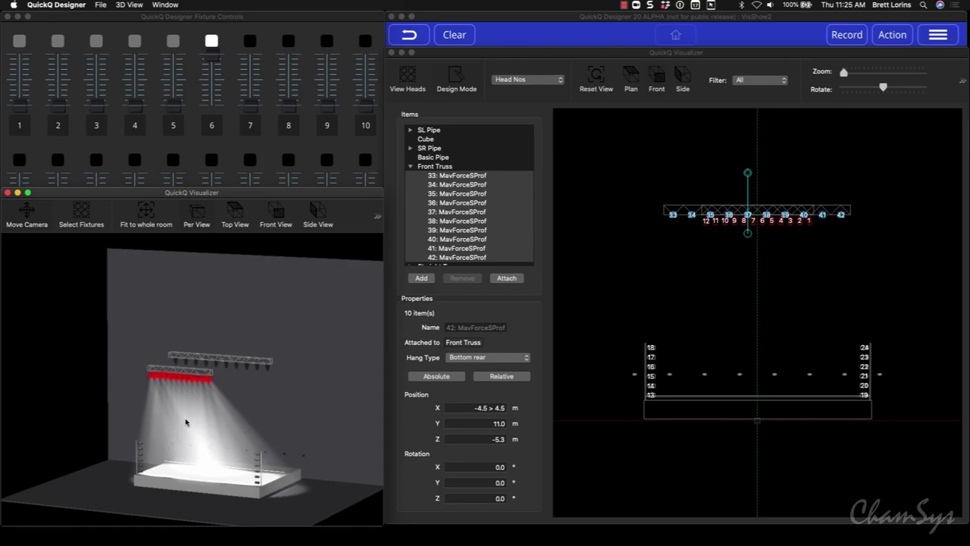
drag(202, 68, 214, 133)
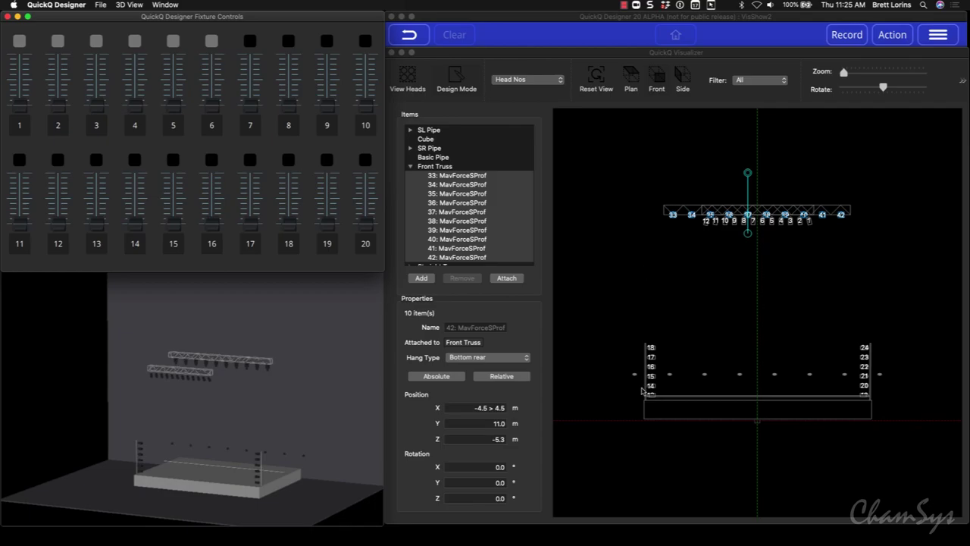
Step: Switch the layout to Side view and select the eight COLORbandQ3BT side-pipe fixtures
drag(628, 386, 901, 370)
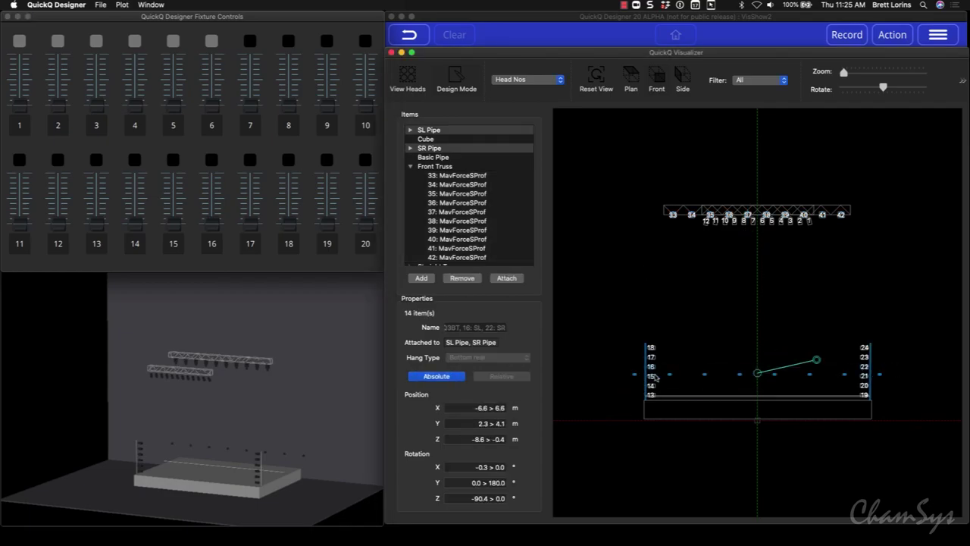
click(615, 391)
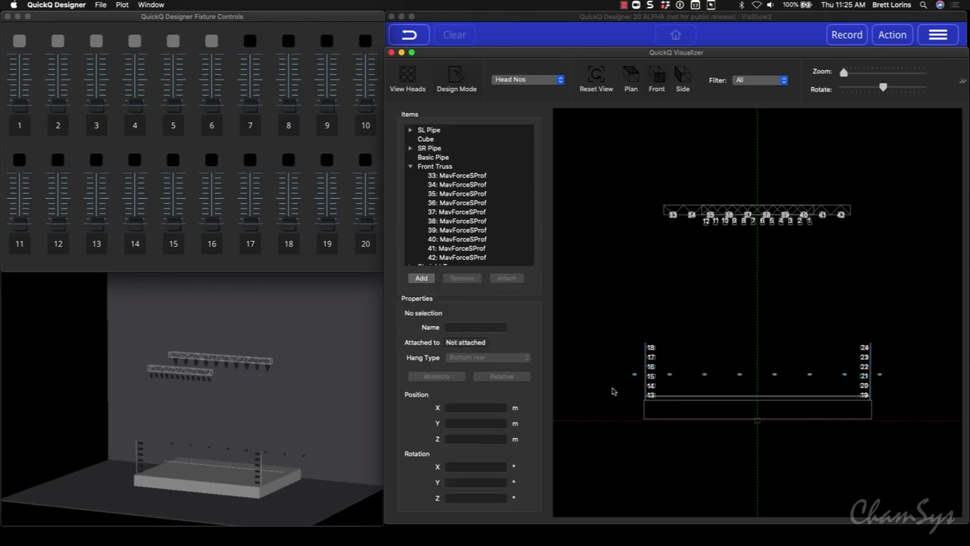
click(680, 80)
drag(635, 393, 662, 366)
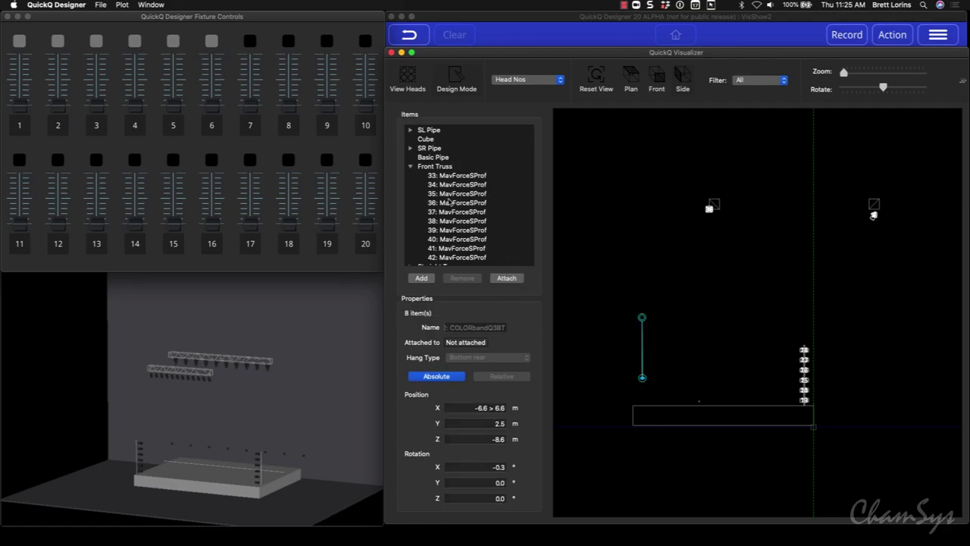
Step: Hang COLORbandQ3BT fixtures 25–32 on the Basic Pipe, then select the pipe
click(409, 166)
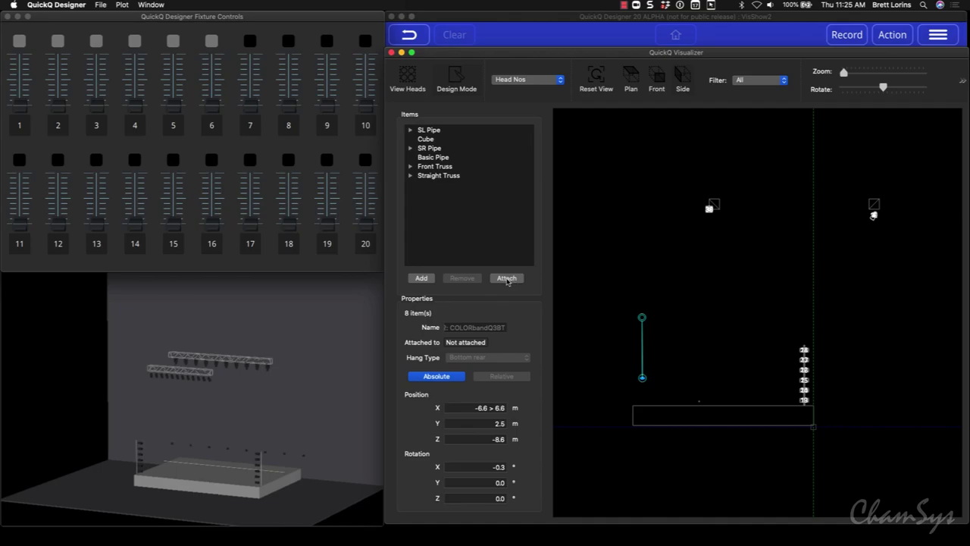
click(506, 278)
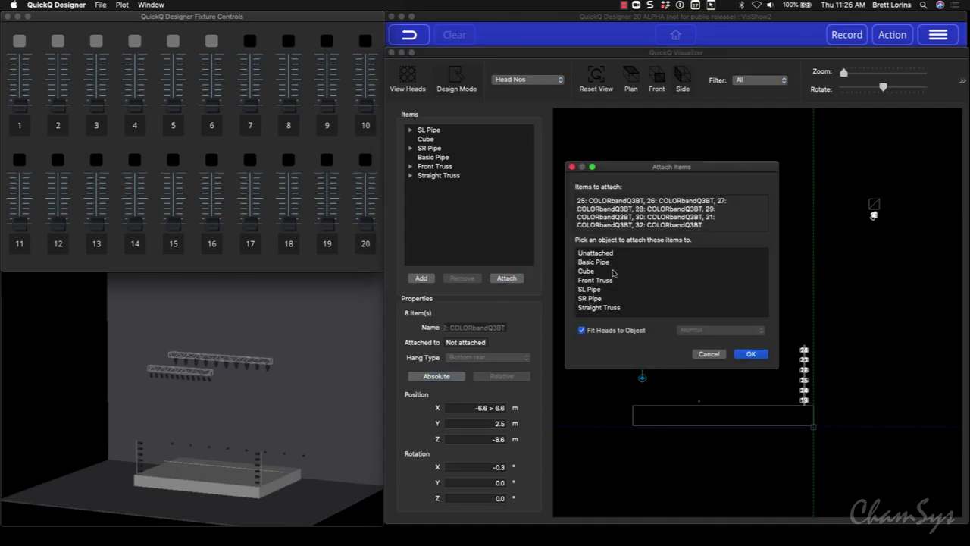
click(601, 264)
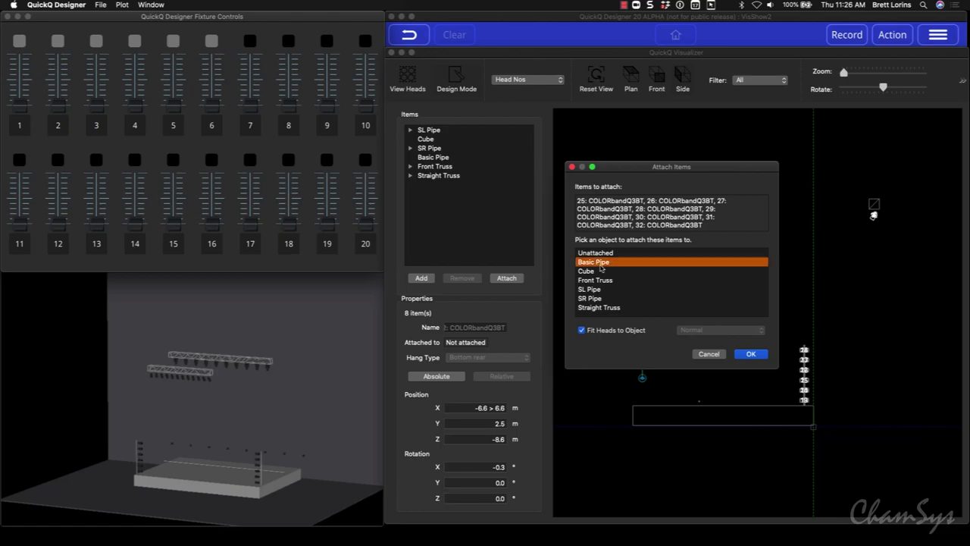
click(750, 354)
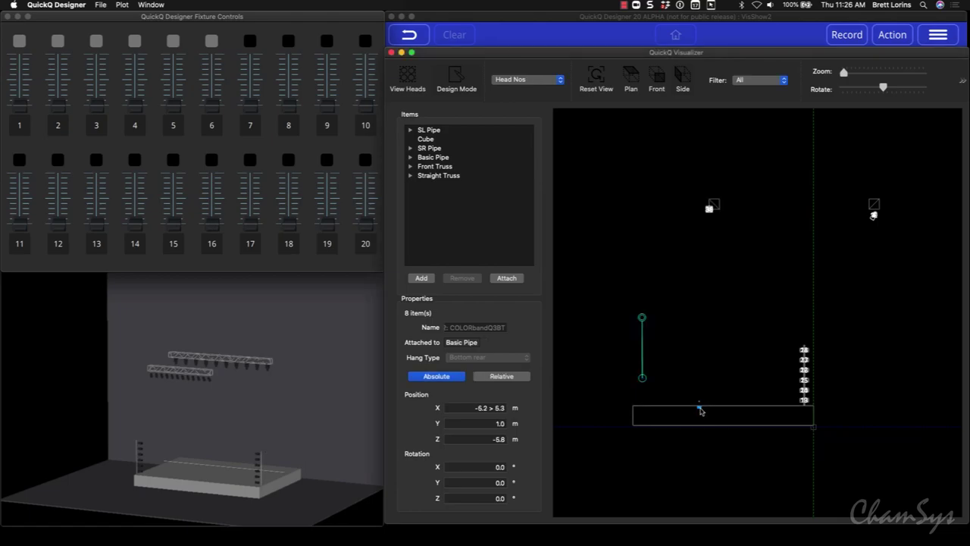
click(701, 410)
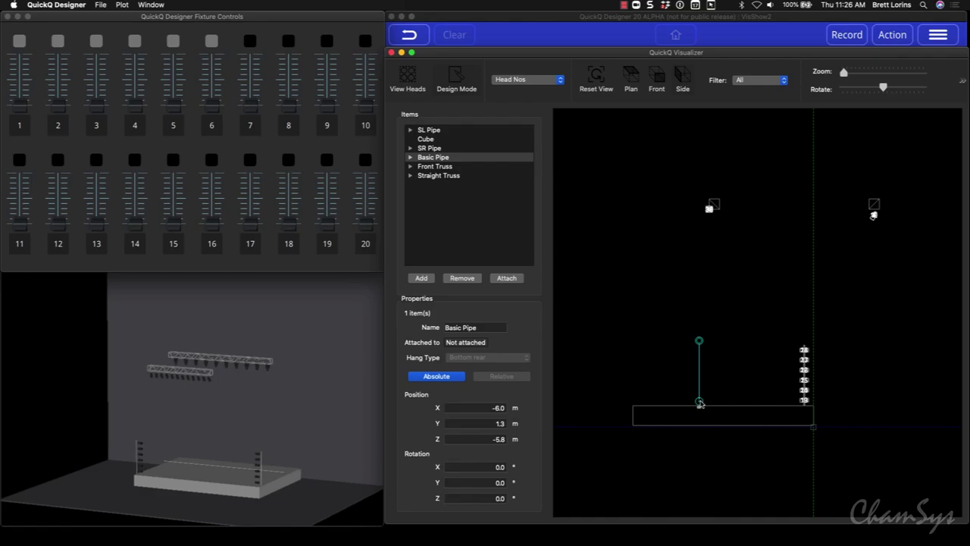
Step: Move the Basic Pipe downstage, flash channels 3–5, and leave channel 2 up
drag(699, 404, 628, 405)
drag(134, 104, 139, 135)
drag(174, 104, 167, 141)
drag(93, 103, 89, 142)
drag(58, 103, 56, 42)
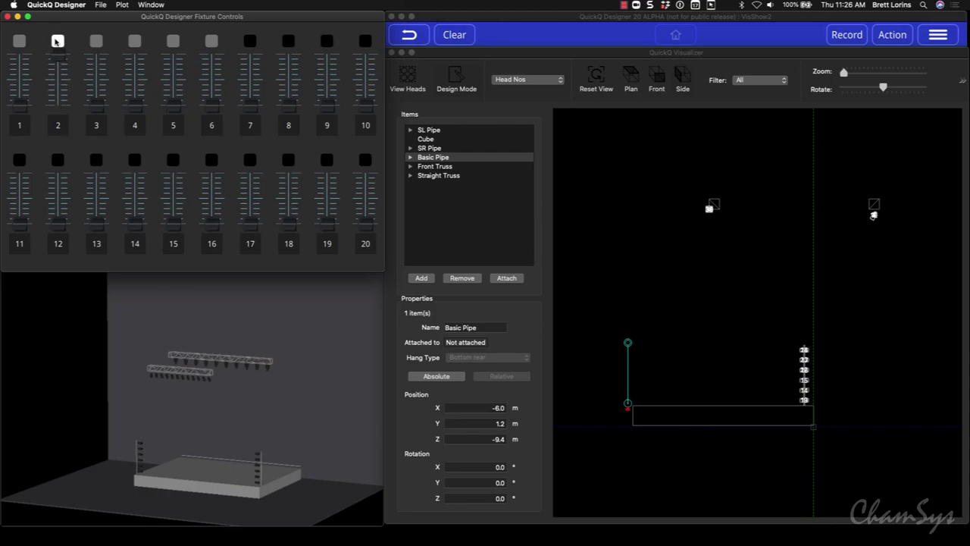
Step: Flip the Basic Pipe upside down, settling it at Y 0.2, Z -9.8 m, X rotation 3.0°
drag(629, 345, 628, 462)
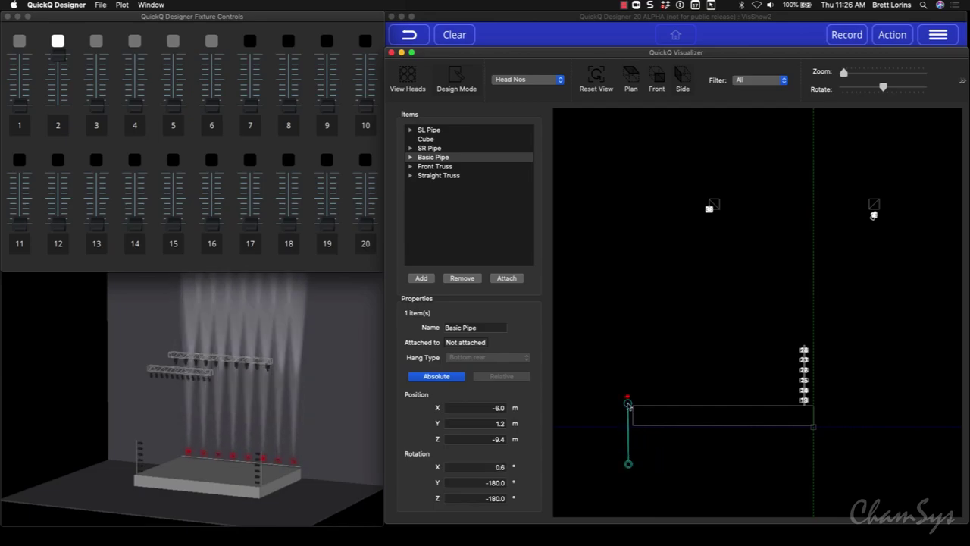
drag(627, 405, 616, 425)
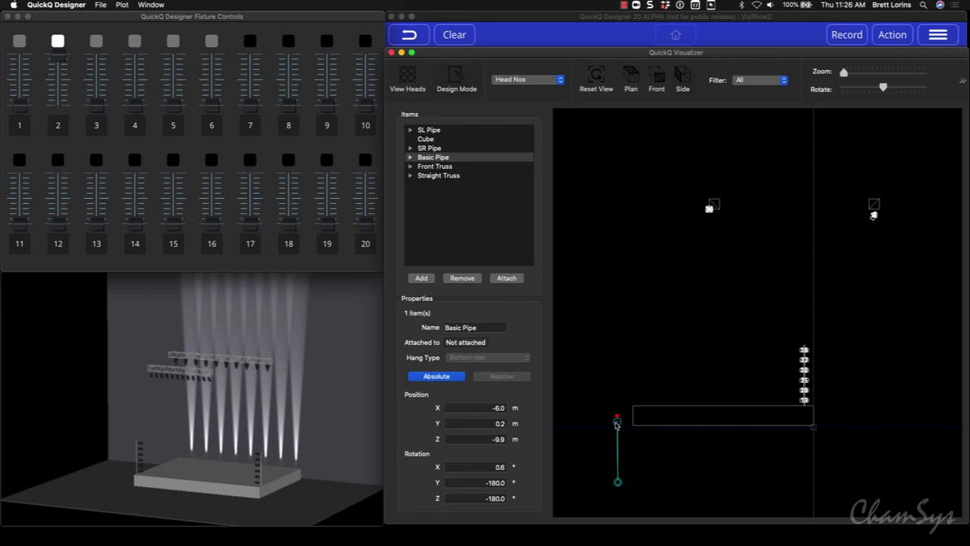
drag(617, 483, 618, 485)
drag(618, 425, 626, 426)
drag(628, 482, 630, 484)
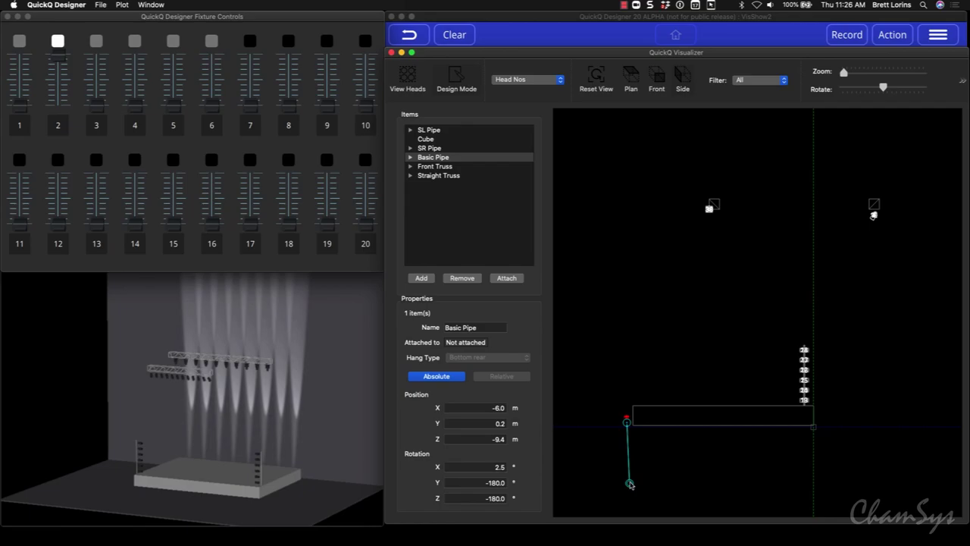
drag(626, 425, 620, 425)
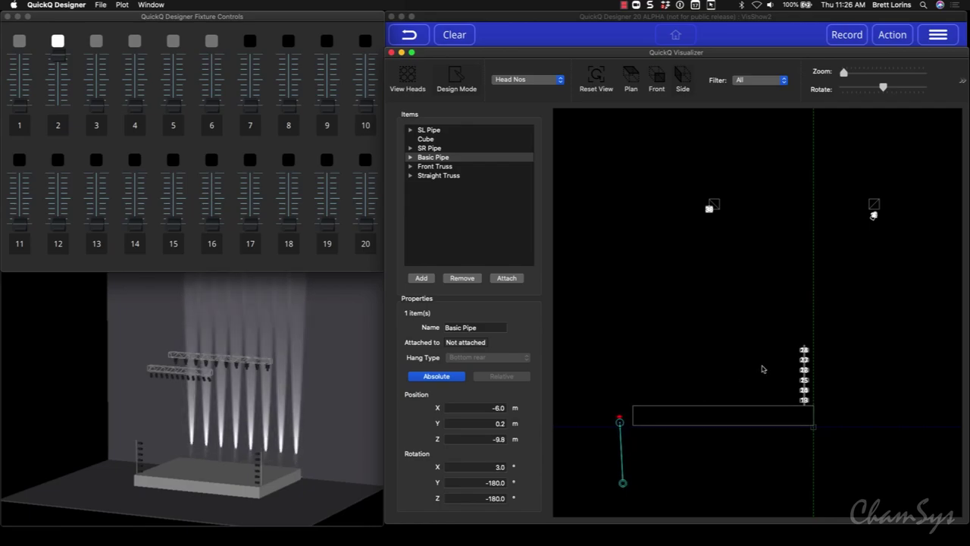
Step: Return to Front view and insert a People – Man Standing scene object
click(657, 77)
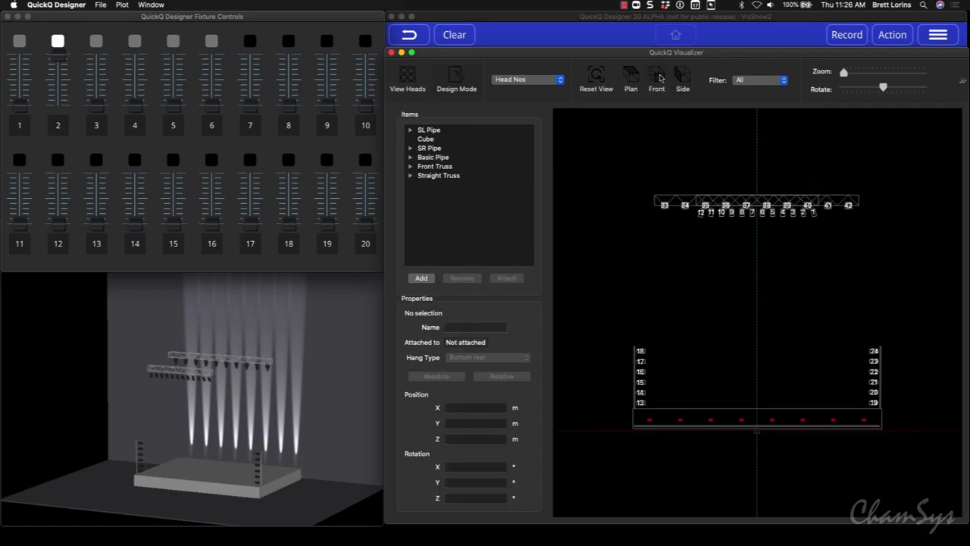
drag(256, 316, 317, 379)
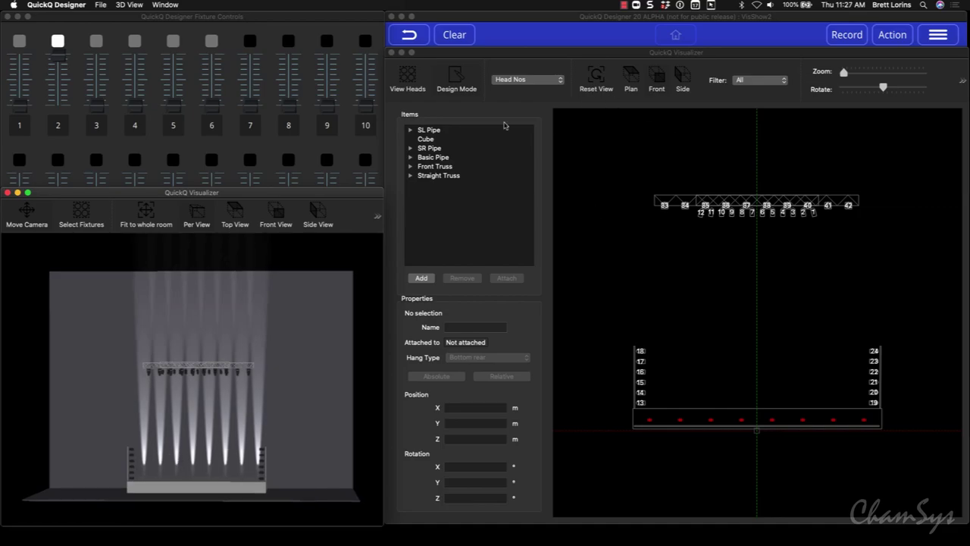
click(456, 80)
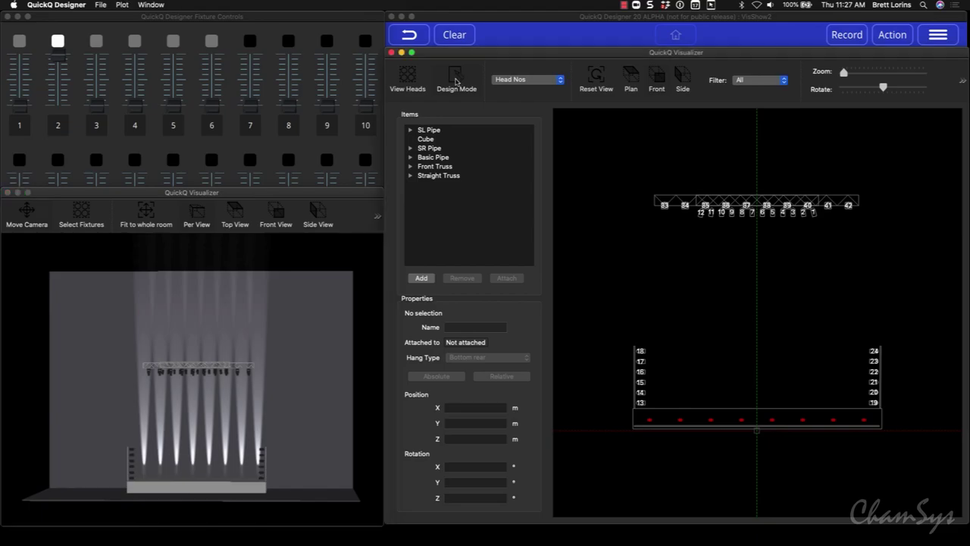
click(421, 278)
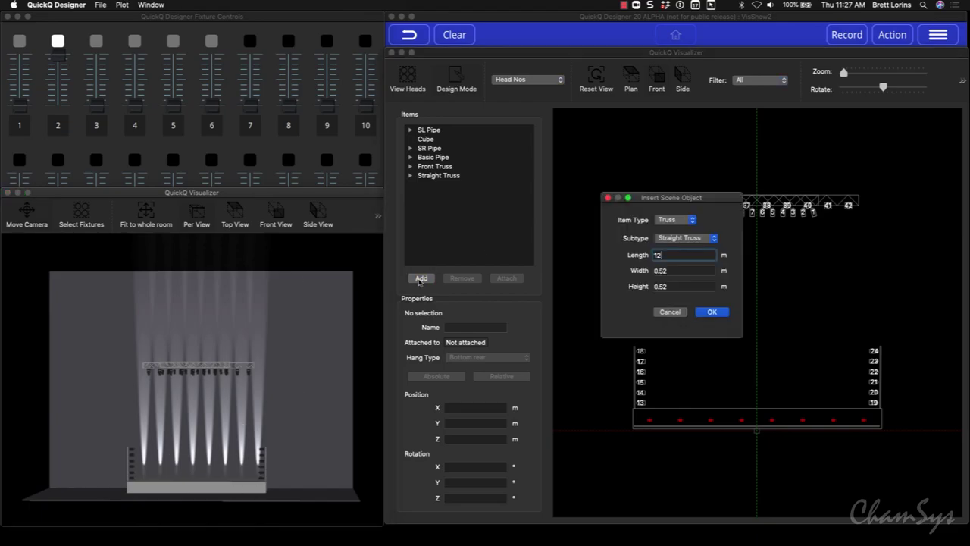
click(692, 220)
click(668, 255)
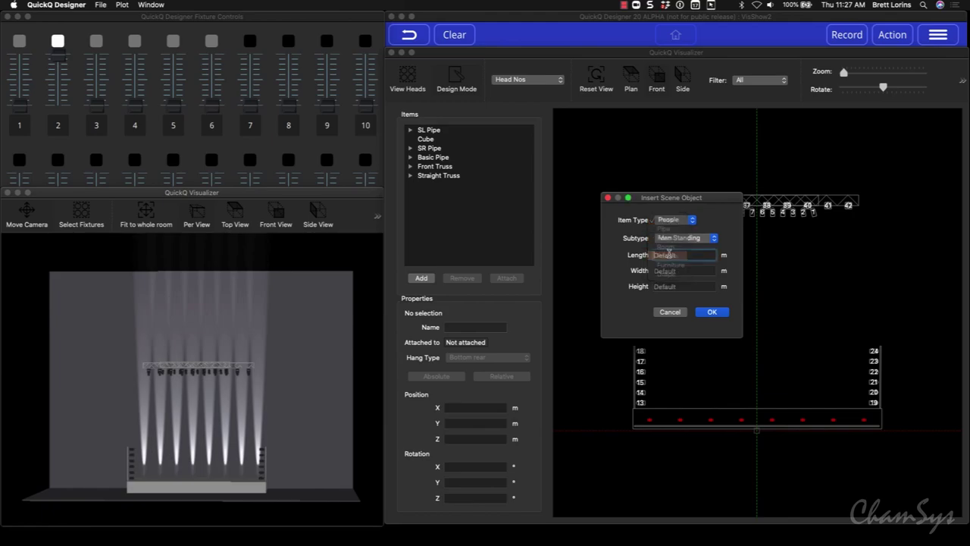
click(712, 311)
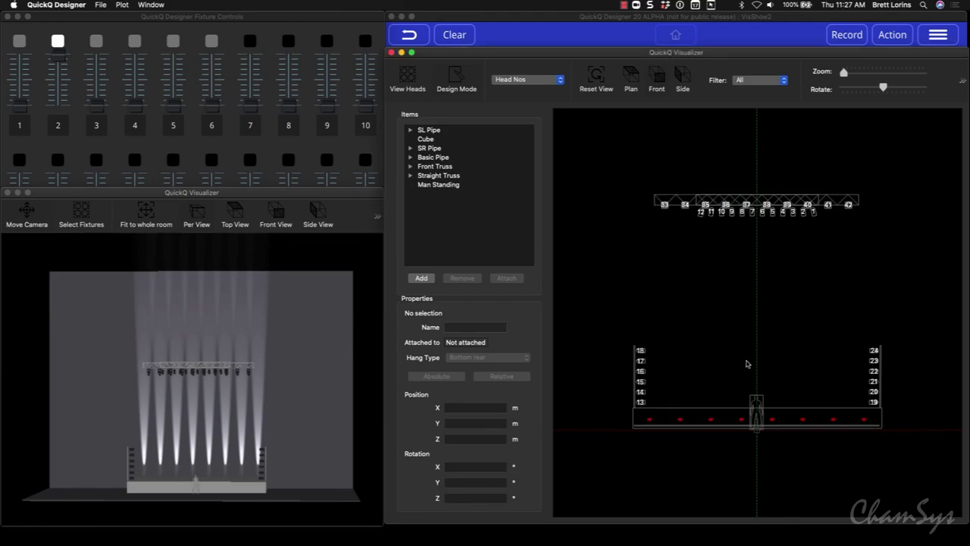
Step: Raise the standing man onto the stage deck at X 0.0, Y 1.1, Z 0.0 m
click(756, 401)
drag(756, 402, 757, 379)
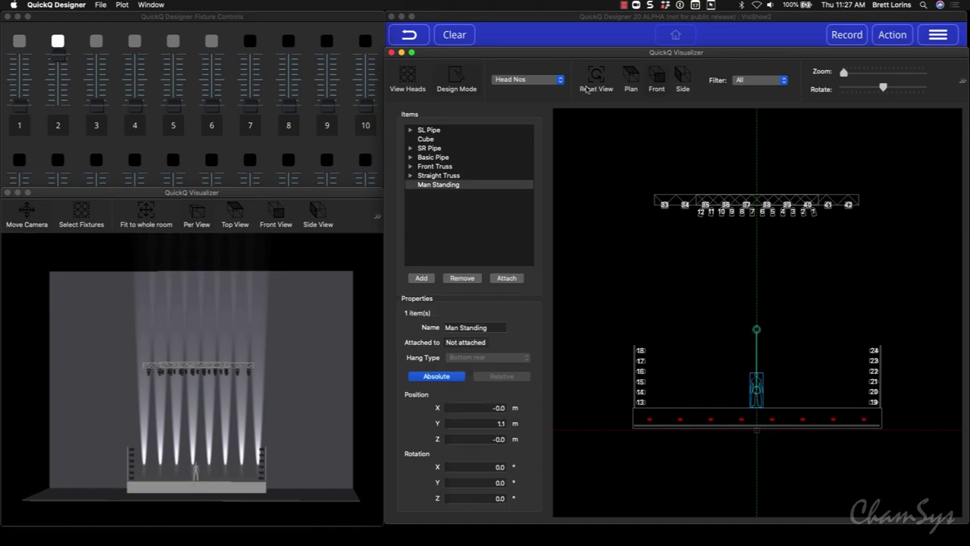
click(560, 82)
Step: Insert a scene object with Item Type Furniture and Subtype Guitar (Acoustic)
click(523, 201)
click(422, 278)
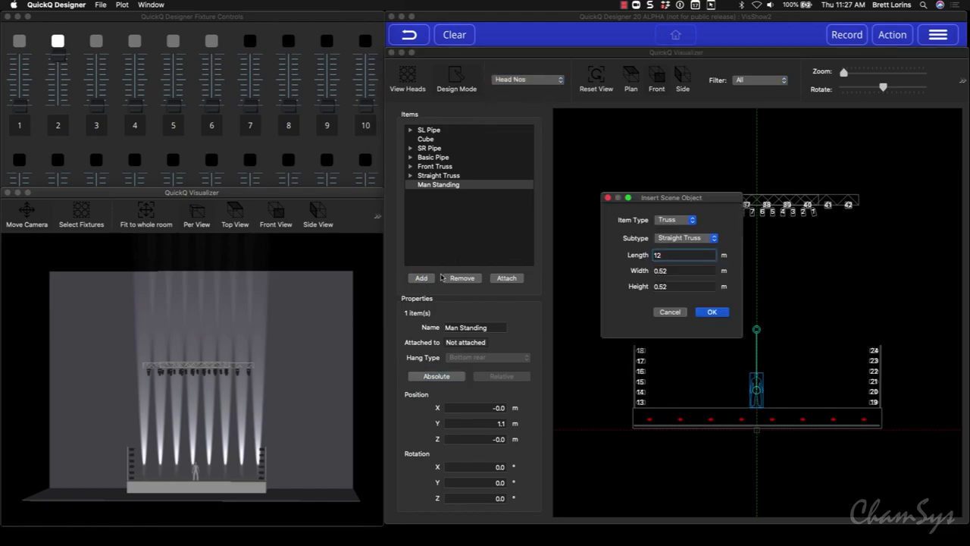
click(691, 219)
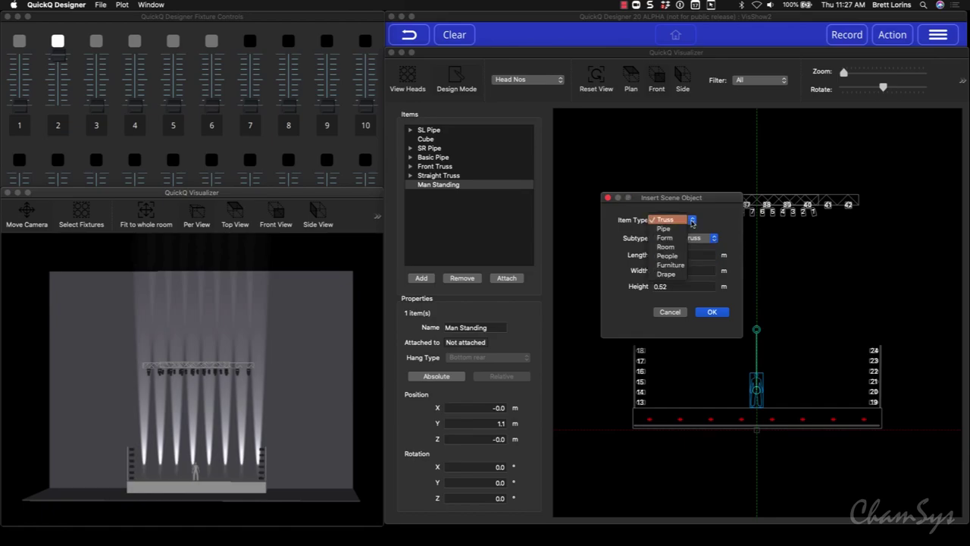
click(677, 265)
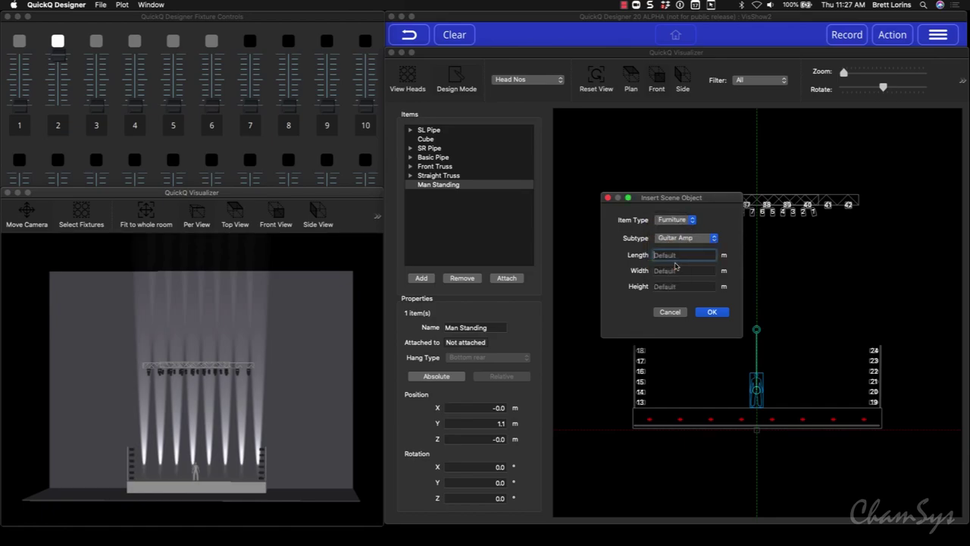
click(714, 239)
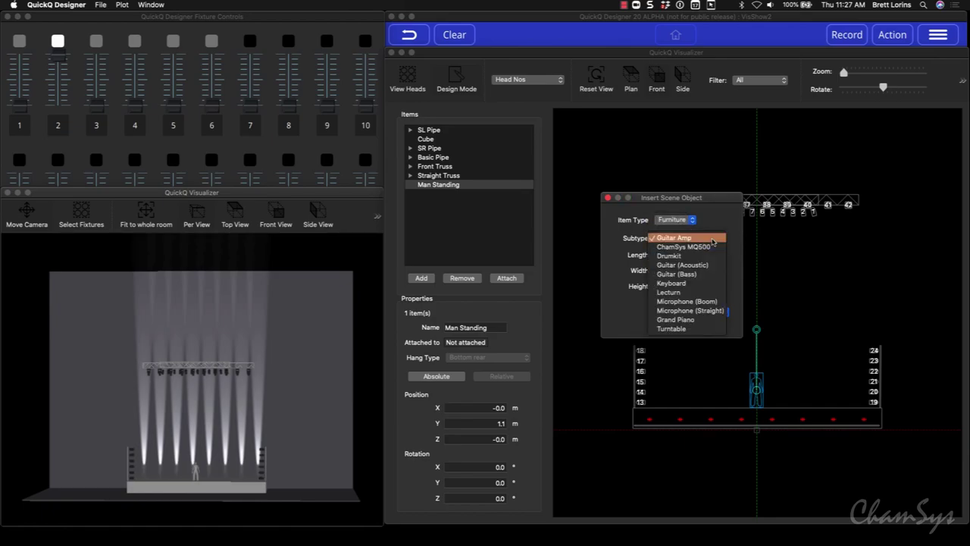
click(680, 265)
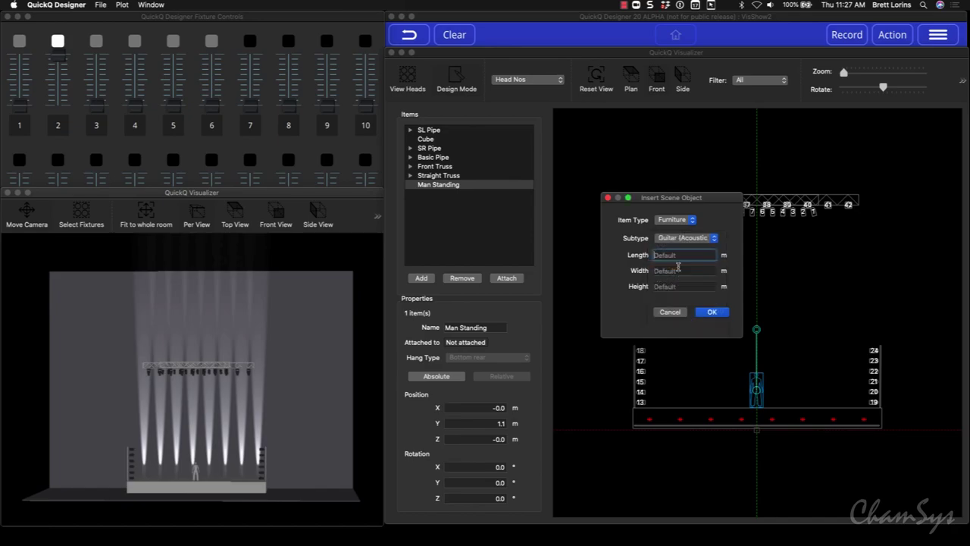
click(712, 312)
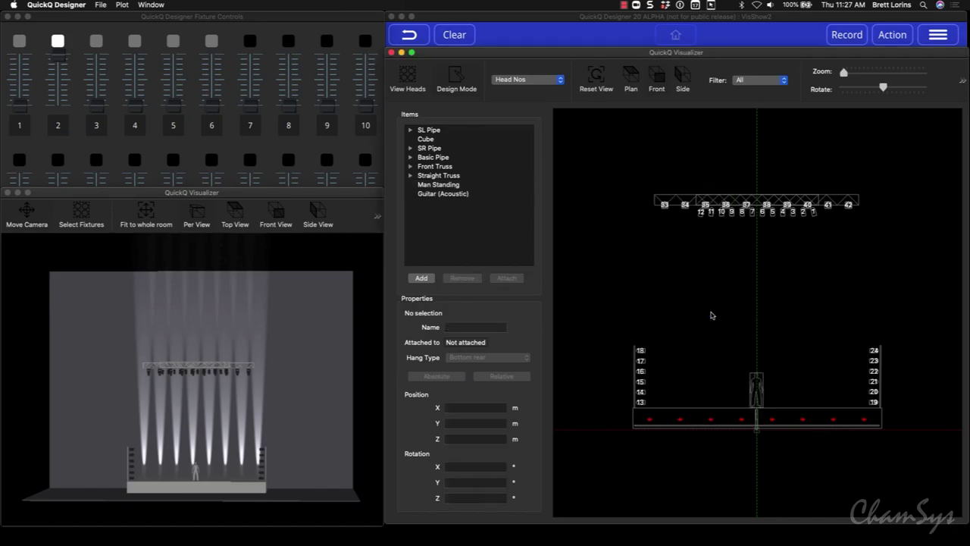
Step: Move the guitar beside the man, turn it sideways, and stand it upright in Side view
drag(756, 425, 769, 392)
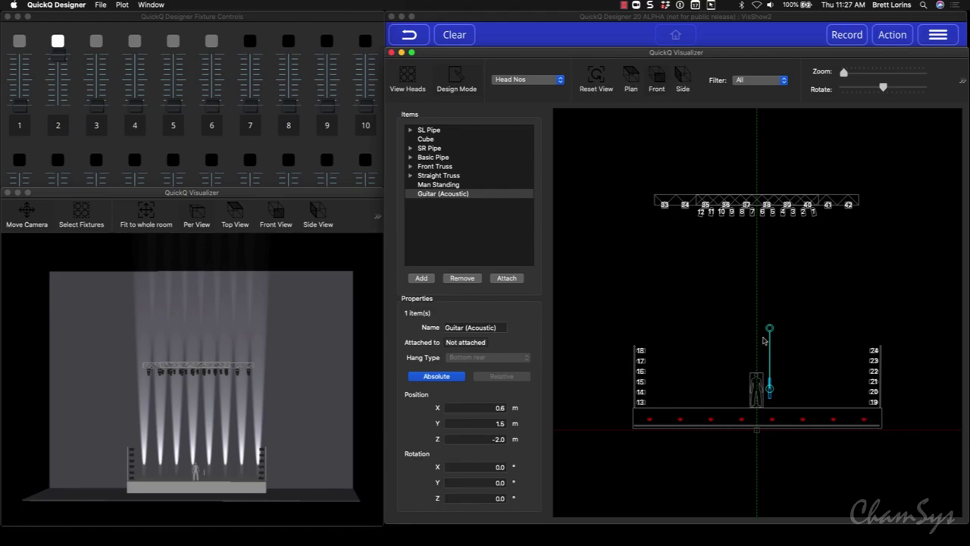
drag(769, 328, 837, 394)
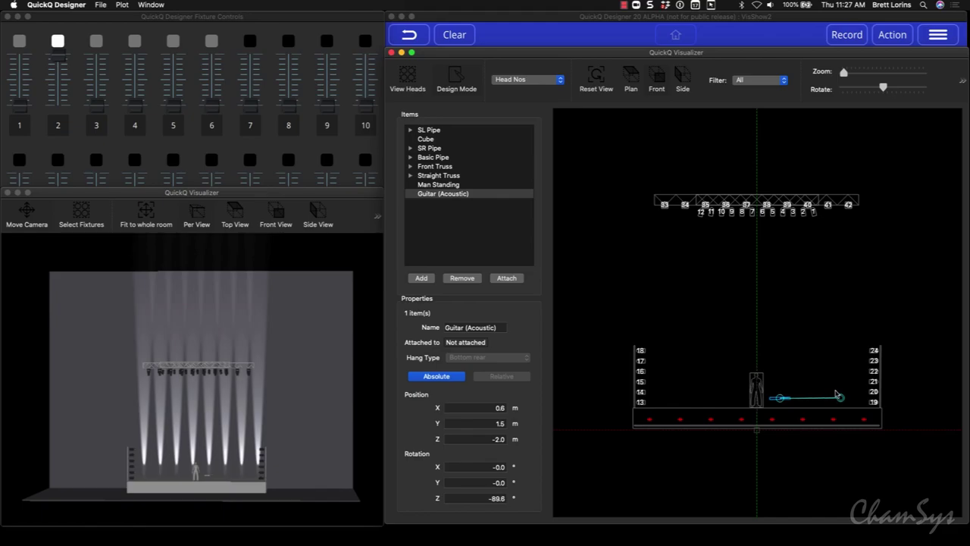
click(683, 80)
click(779, 394)
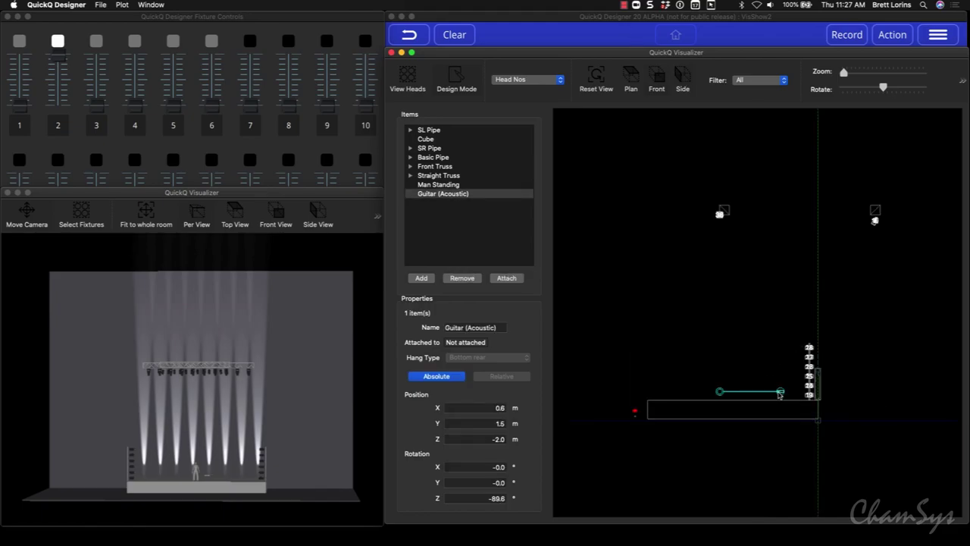
drag(721, 393, 780, 339)
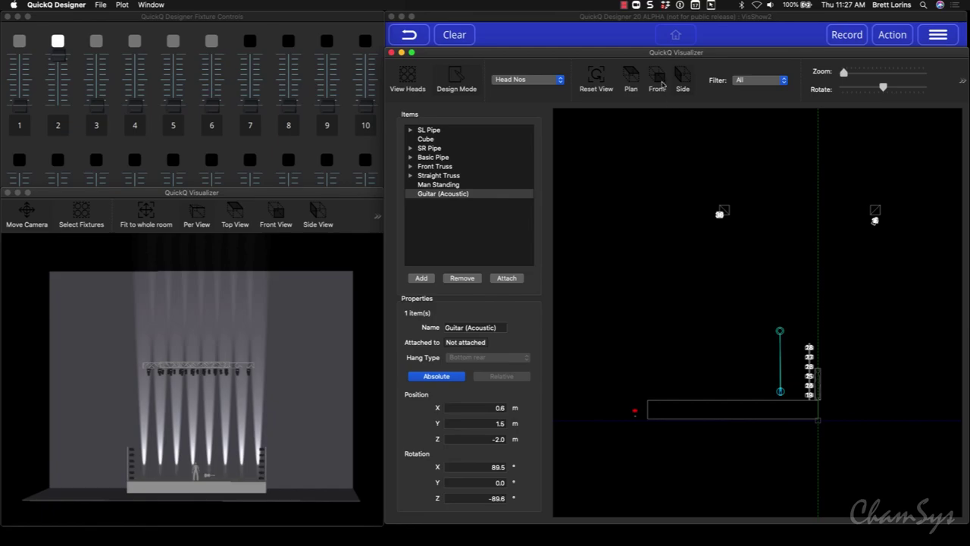
Step: In Front view, press the guitar against the figure with its neck angled up, at X -0.3, Y 1.8, Z -2.0 m
click(661, 84)
drag(776, 395, 759, 390)
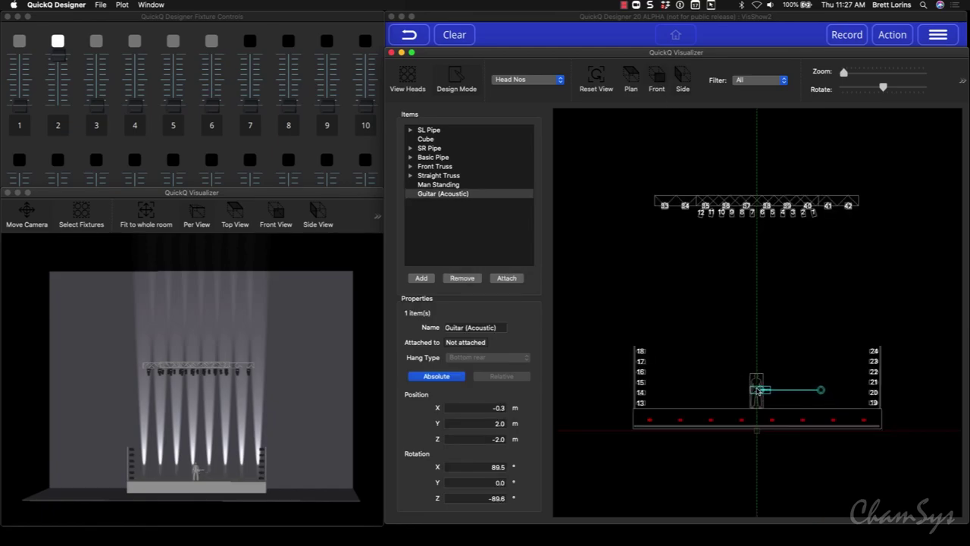
drag(821, 389, 818, 368)
drag(755, 391, 757, 391)
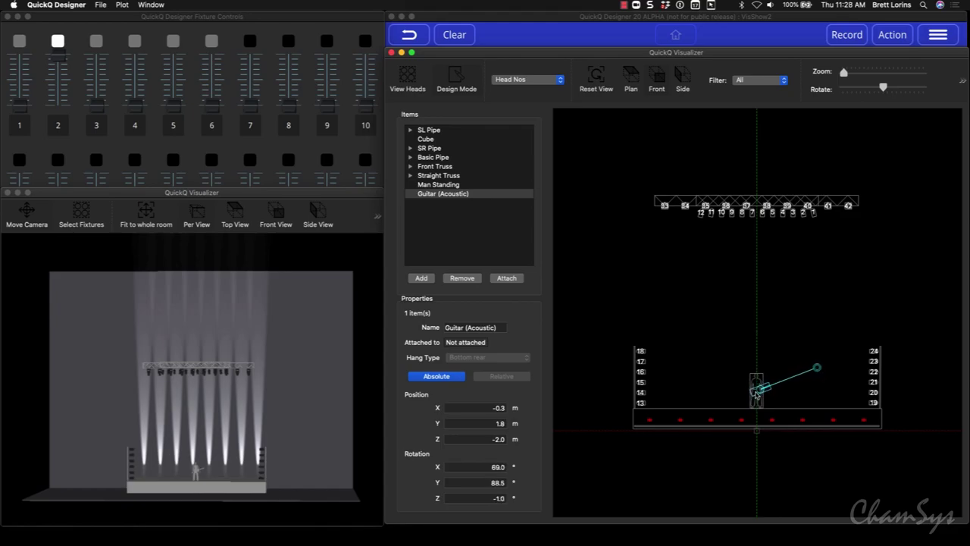
click(202, 398)
scroll(203, 397, up, 3)
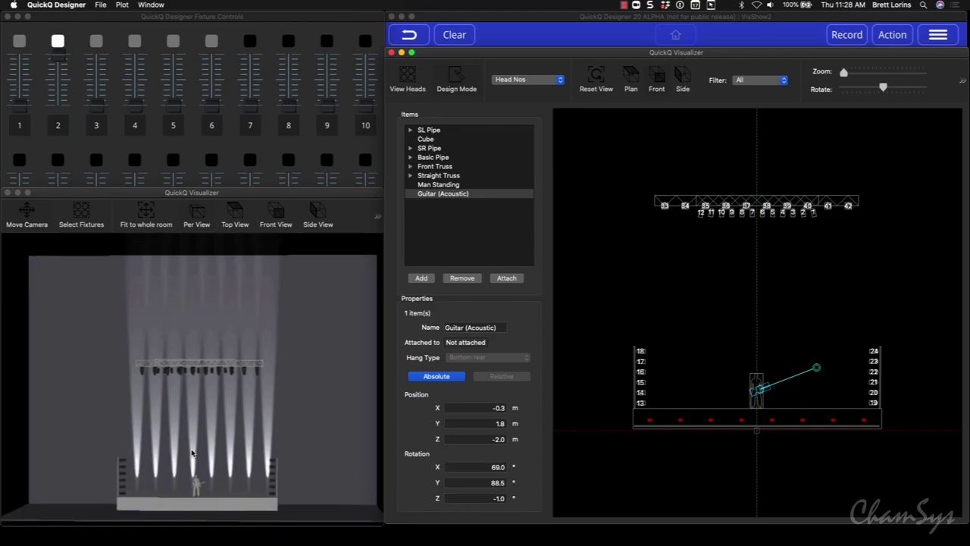
scroll(202, 398, up, 5)
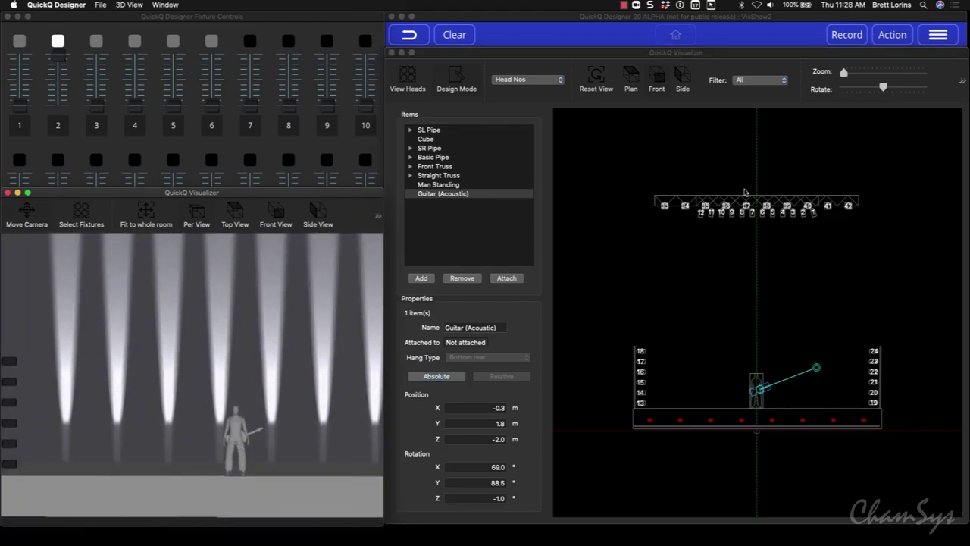
Step: In Side view, slide the standing man back against the acoustic guitar
click(682, 84)
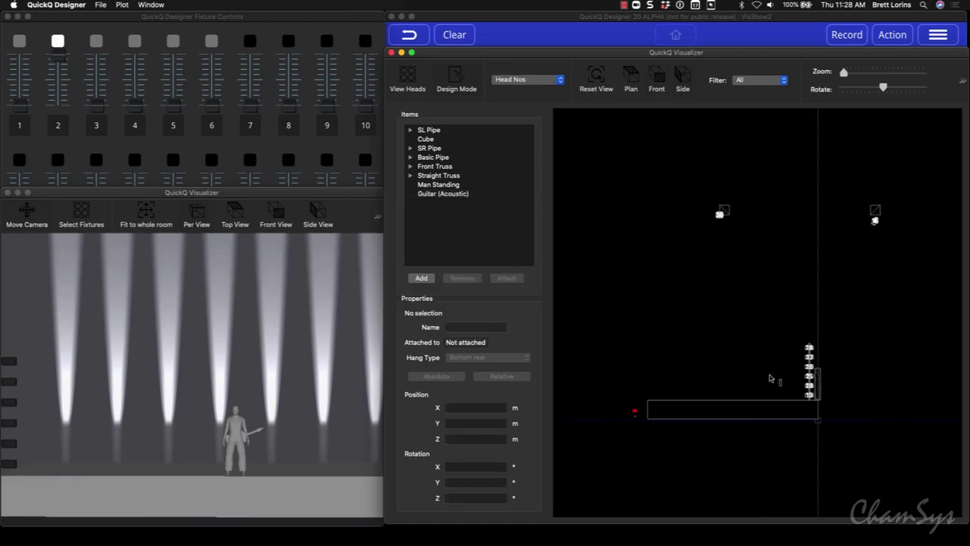
drag(822, 392, 775, 389)
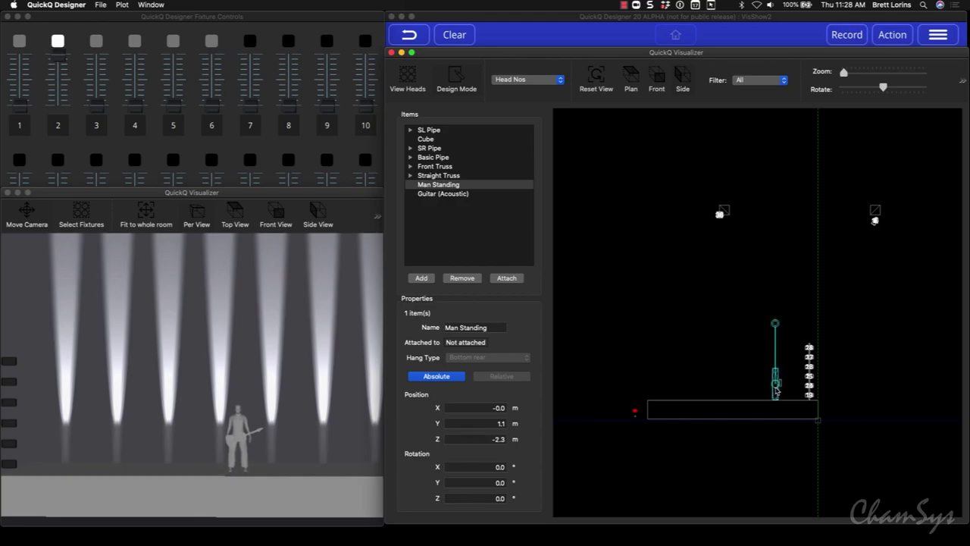
click(726, 367)
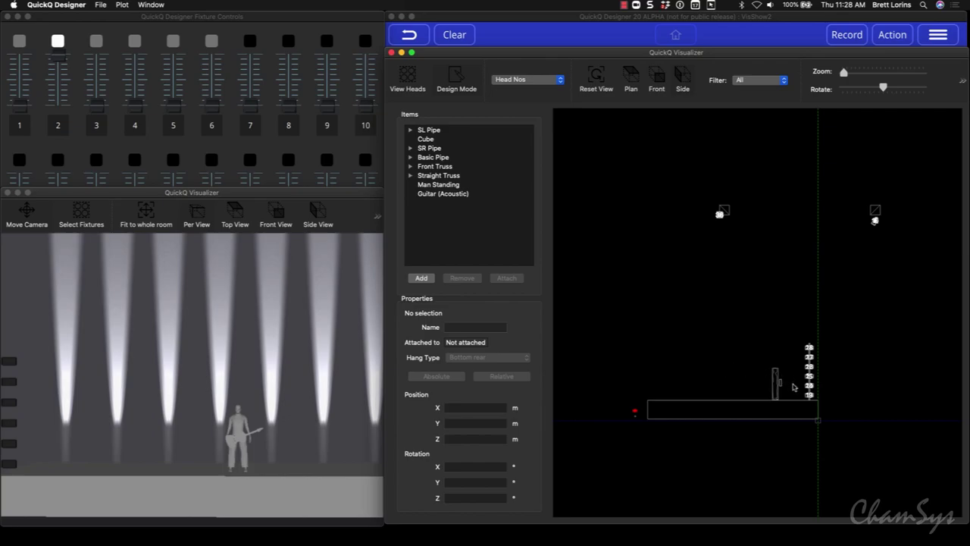
click(783, 390)
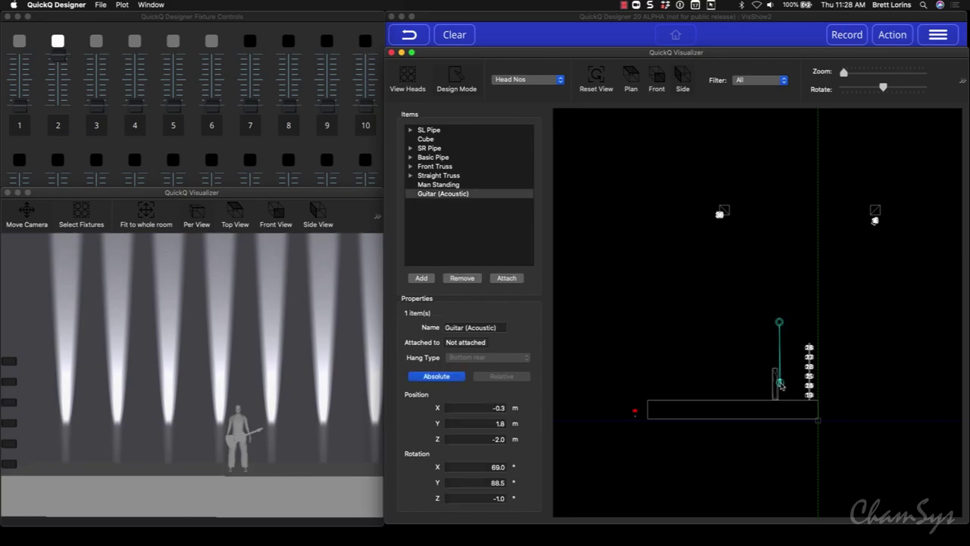
Step: Raise several fader groups, including the red truss lights, for a white-and-red stage wash
scroll(310, 440, down, 5)
click(310, 440)
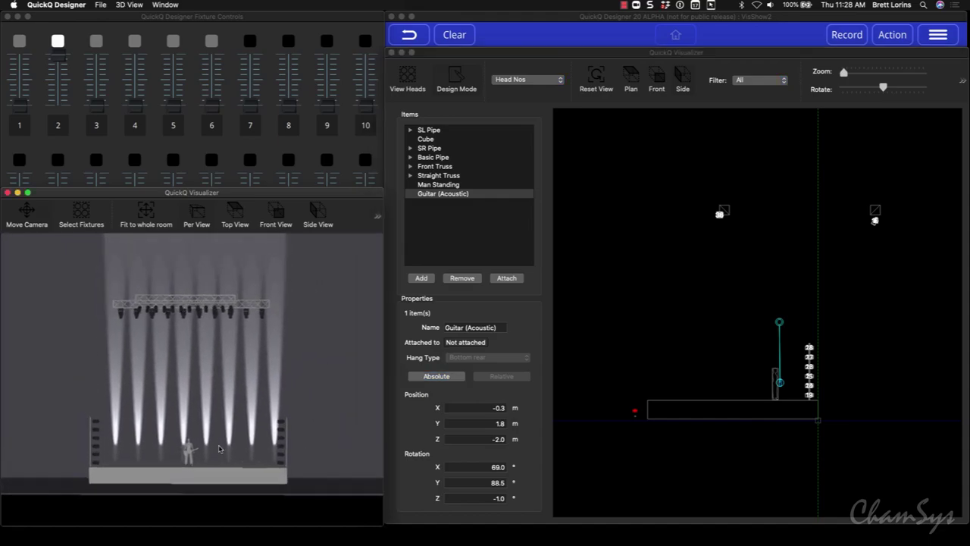
drag(222, 466, 143, 447)
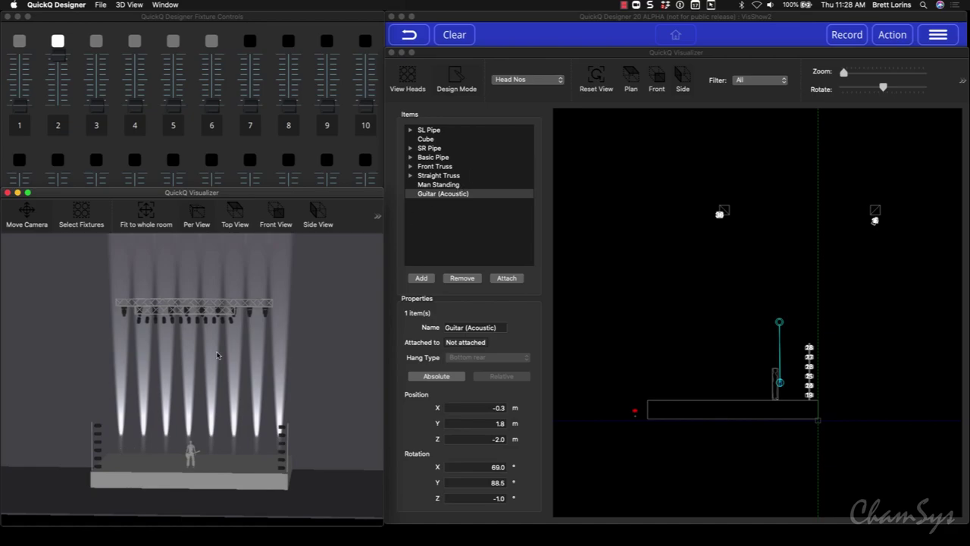
drag(212, 106, 192, 156)
drag(173, 102, 167, 133)
drag(137, 104, 96, 102)
drag(22, 105, 28, 146)
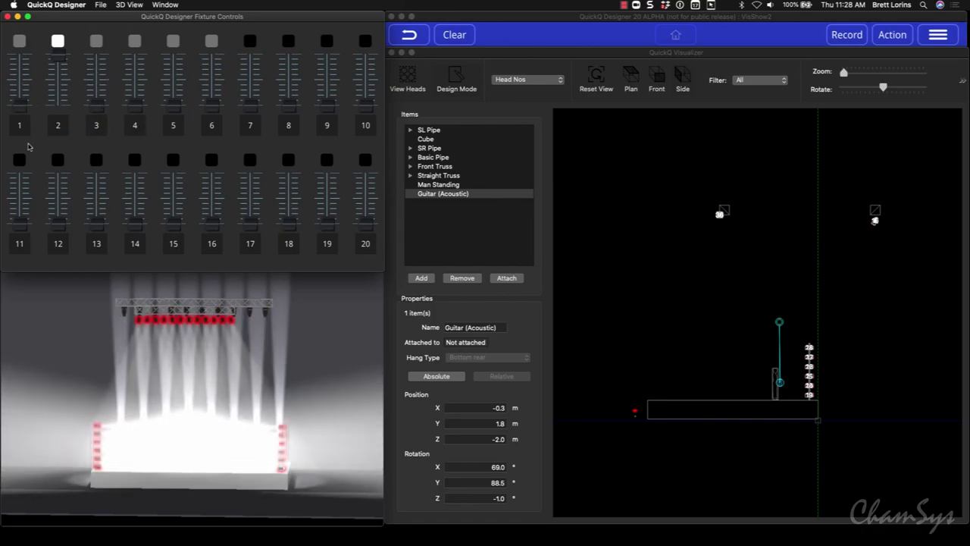
Step: Close the plot editor, shrink the 3D Visualizer, and clear the programmer to darken the beams
click(827, 57)
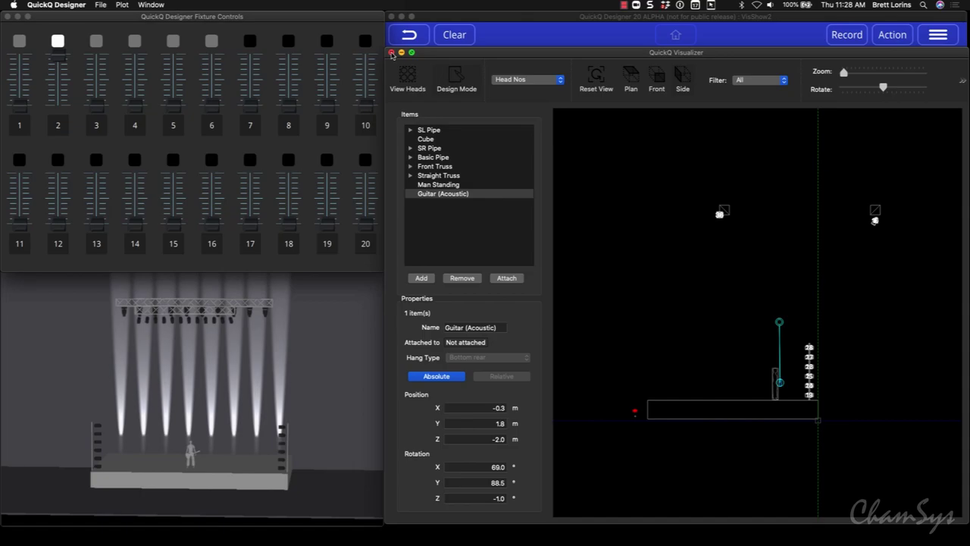
click(391, 52)
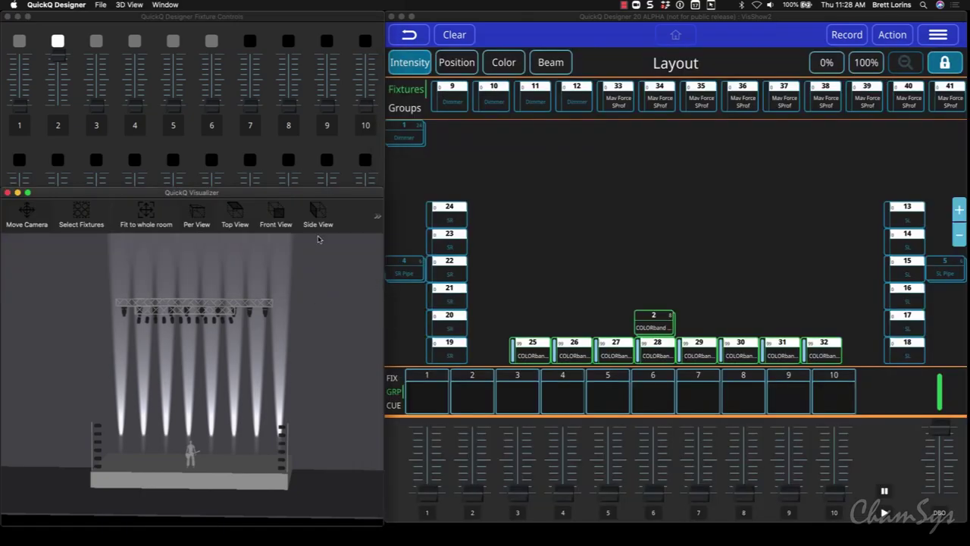
drag(378, 187, 370, 271)
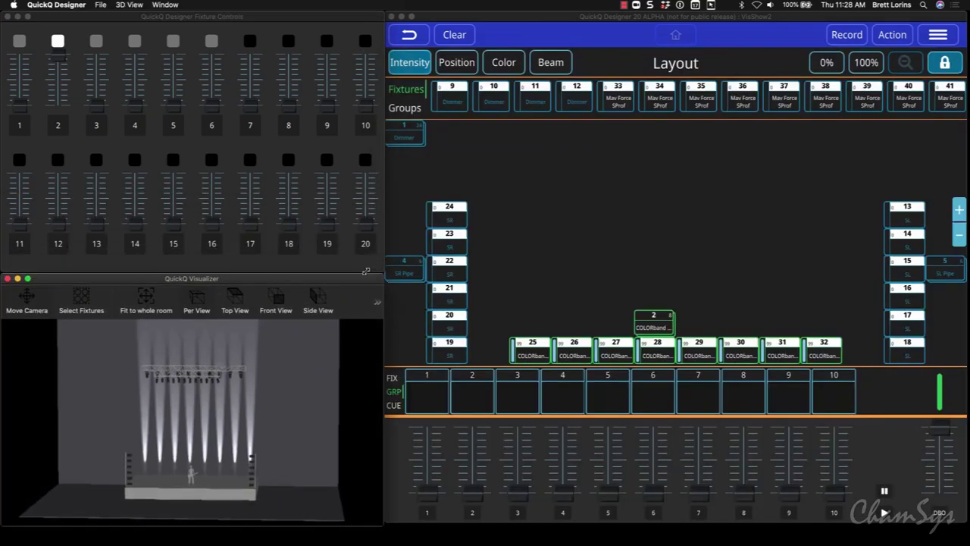
click(443, 37)
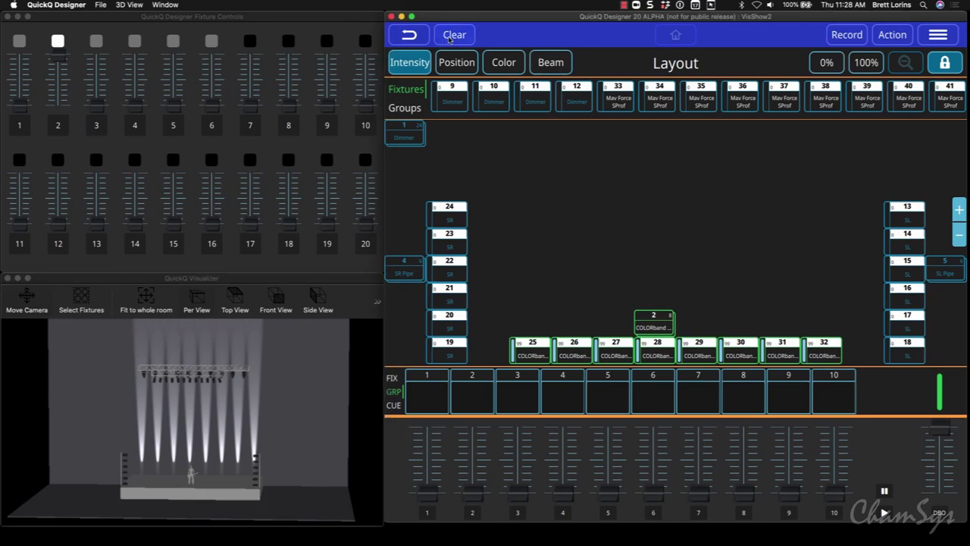